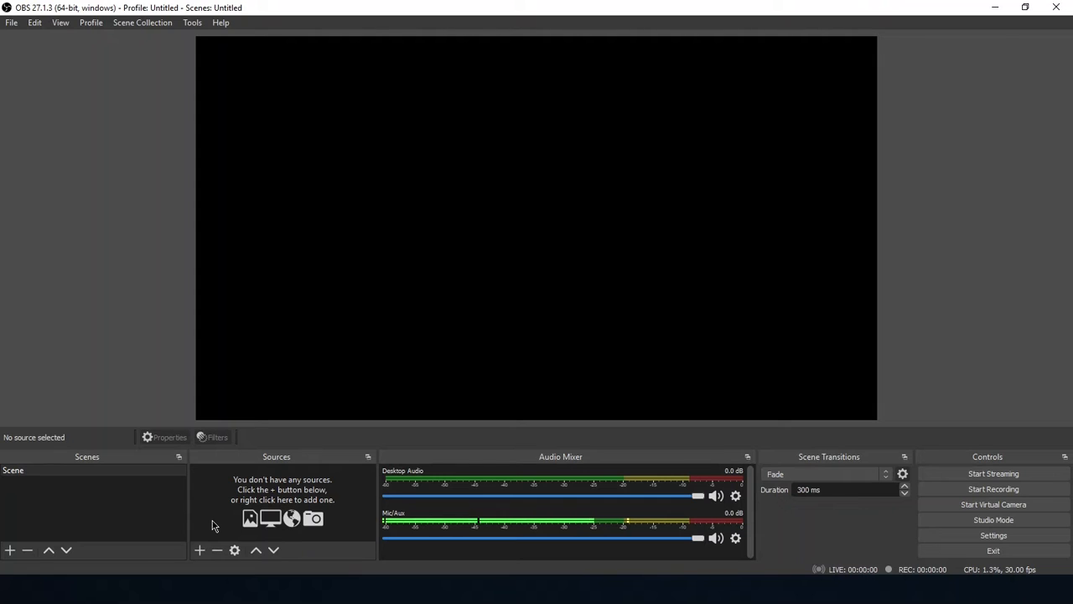
pyautogui.click(200, 549)
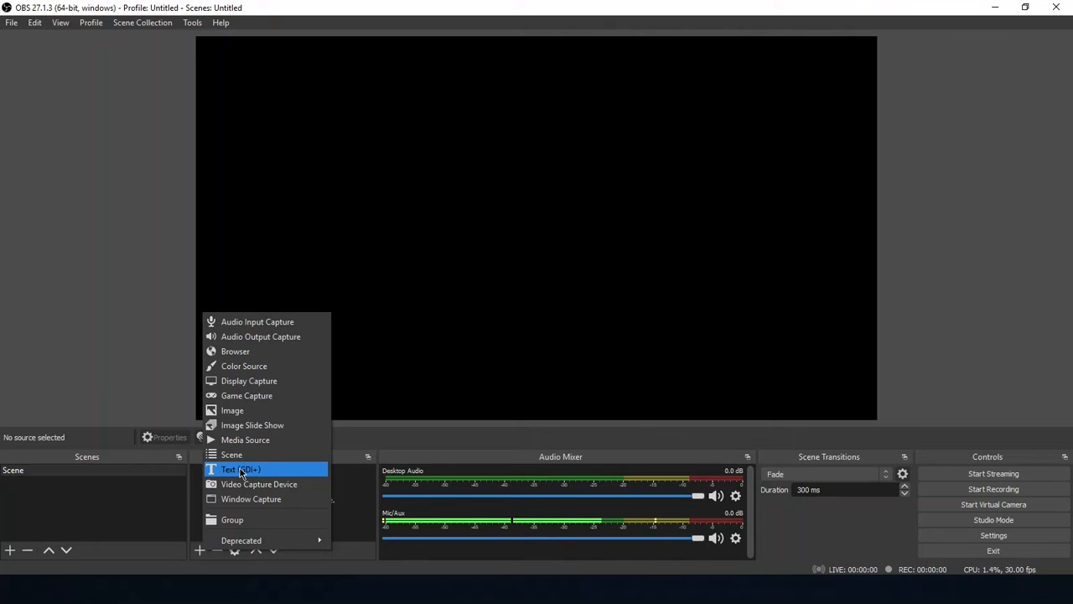
pyautogui.click(379, 436)
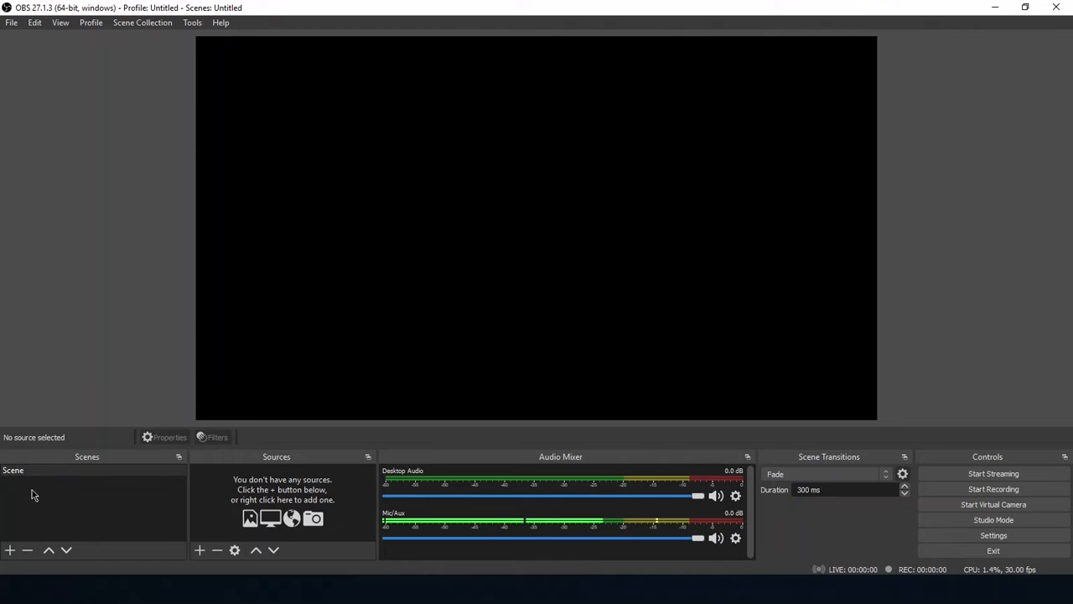
# Step: Add a new scene named Scene 2 and remove it again from the scene list
pyautogui.click(11, 550)
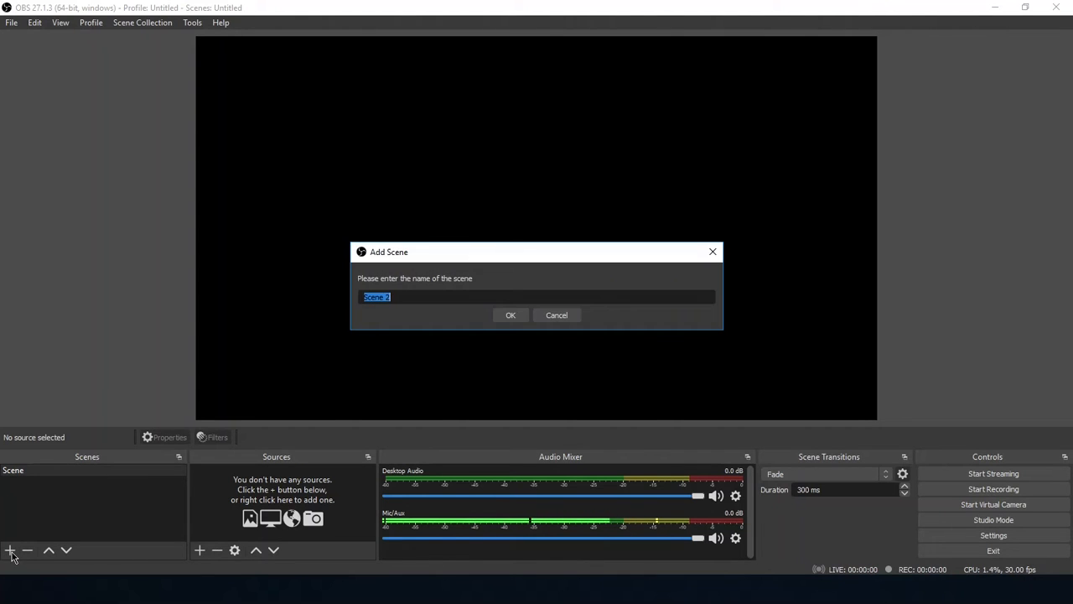
pyautogui.click(508, 312)
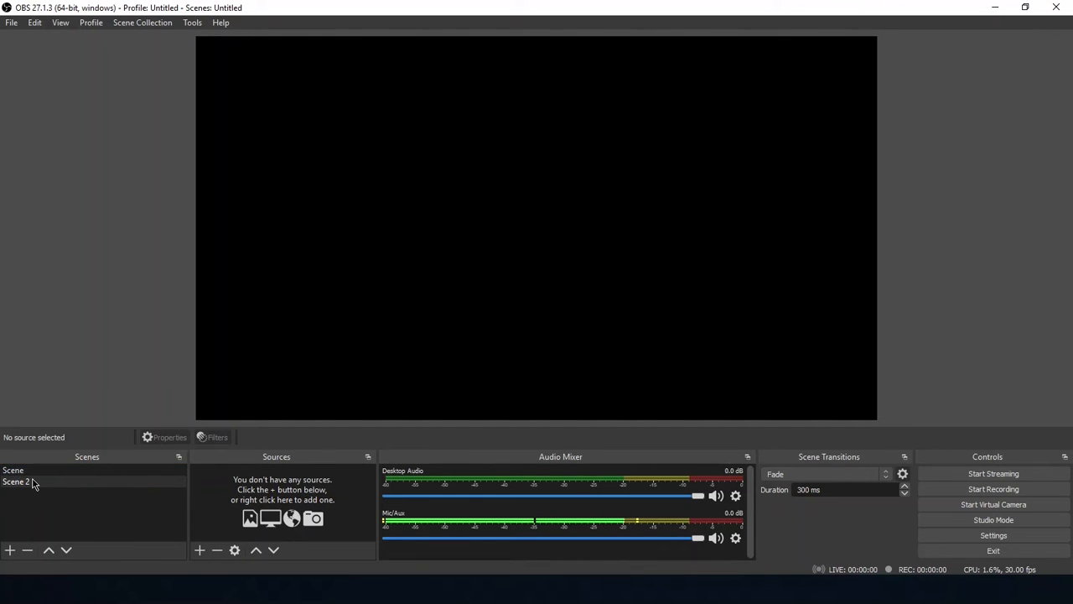
pyautogui.click(32, 482)
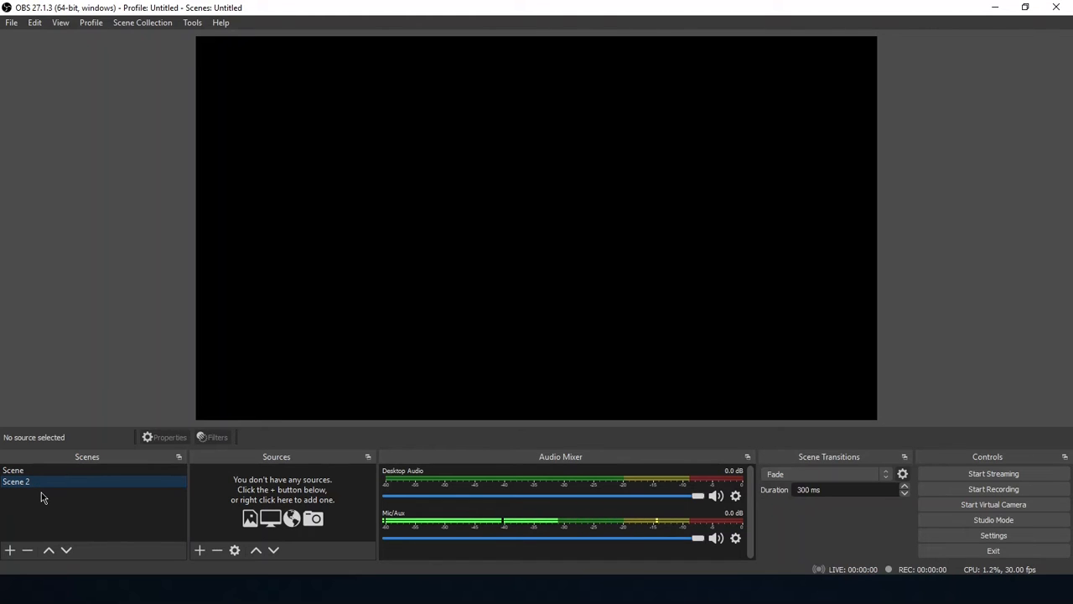
pyautogui.click(27, 550)
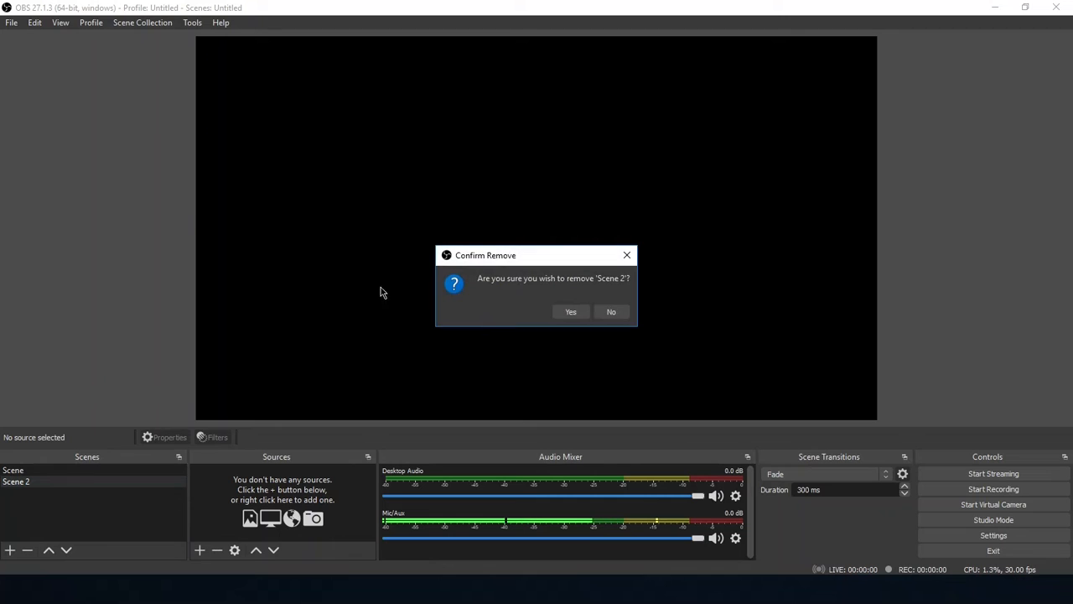
pyautogui.click(568, 311)
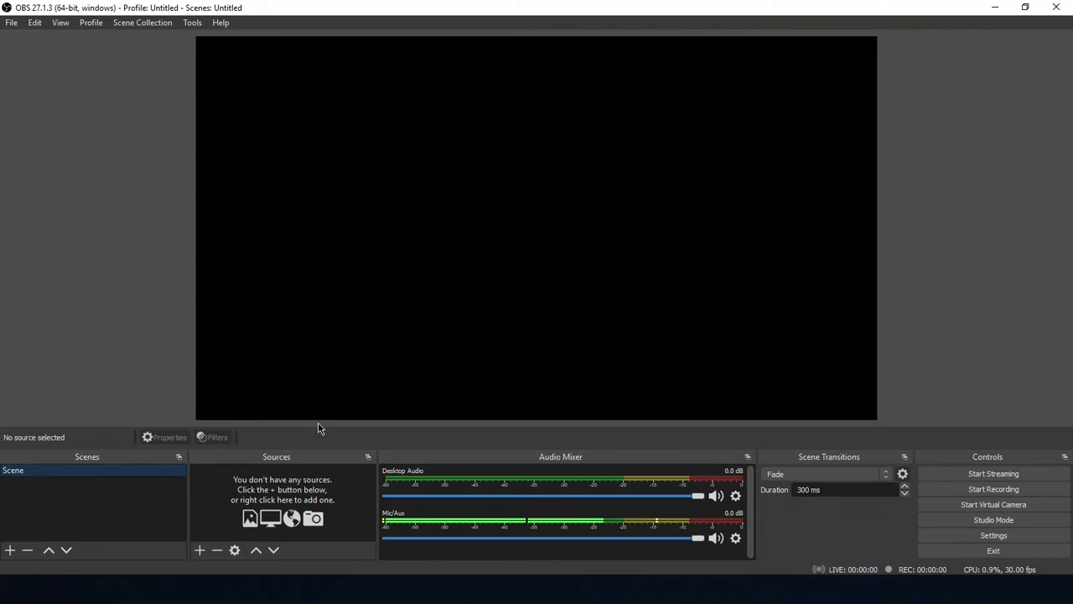
# Step: Add a new Audio Input Capture source that uses the device Microphone (3- Logitech USB Headset H340)
pyautogui.click(201, 550)
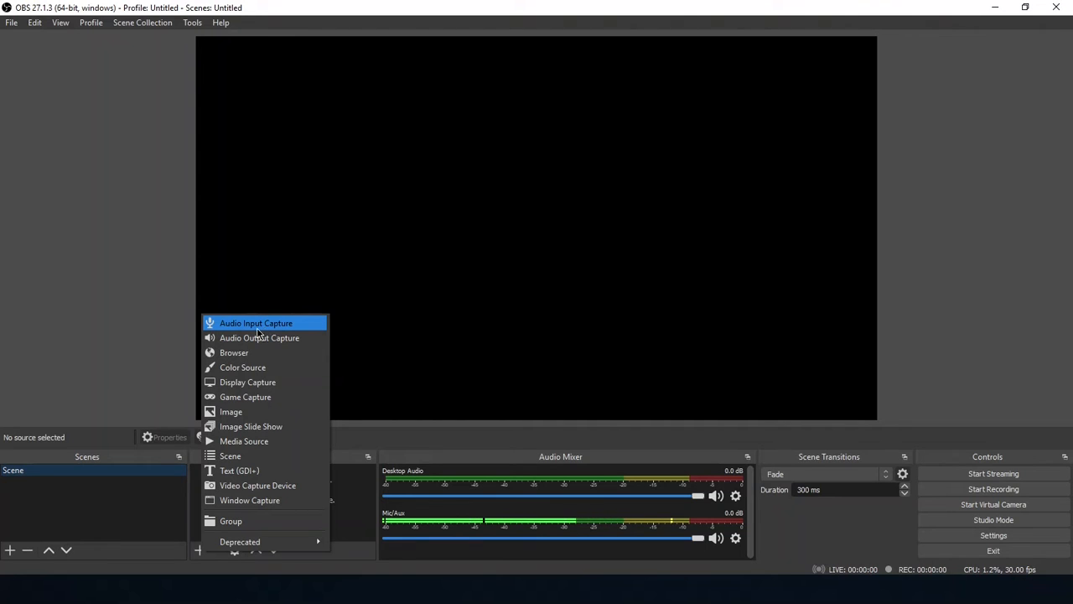
pyautogui.click(268, 325)
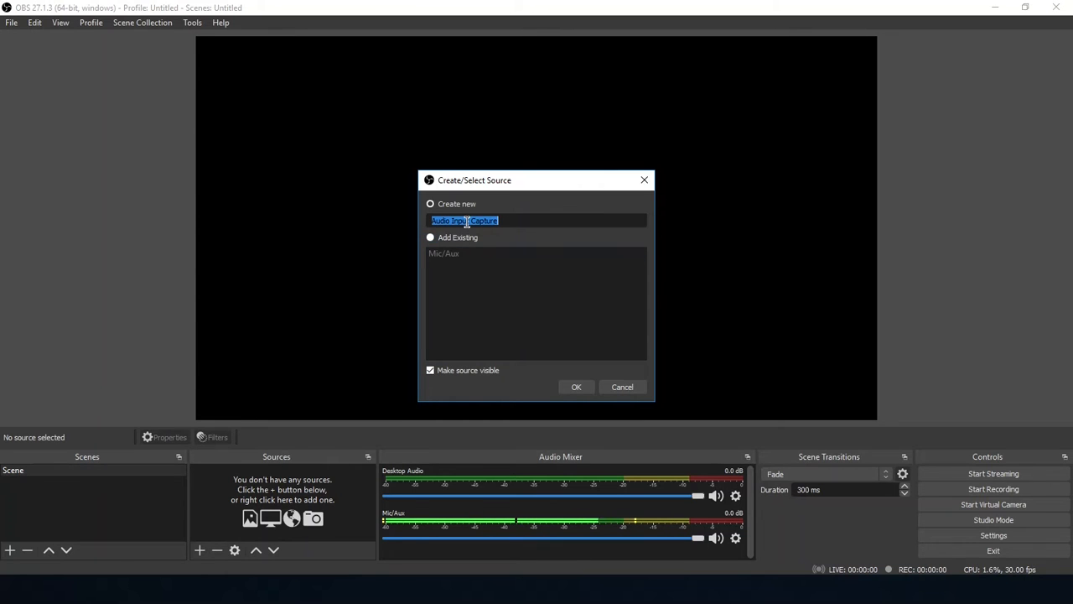
pyautogui.click(575, 388)
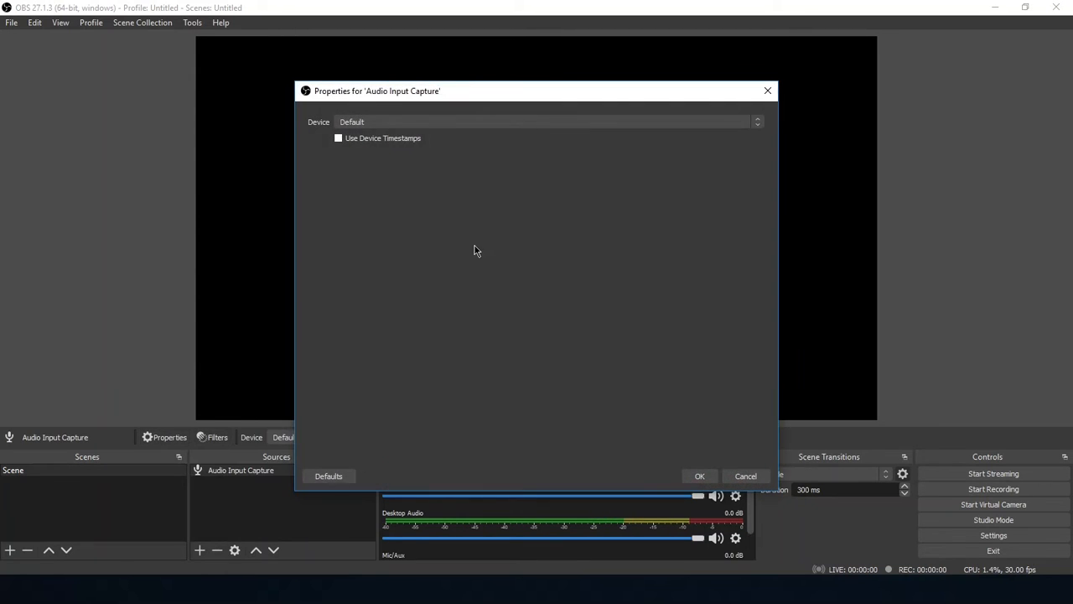
pyautogui.click(430, 126)
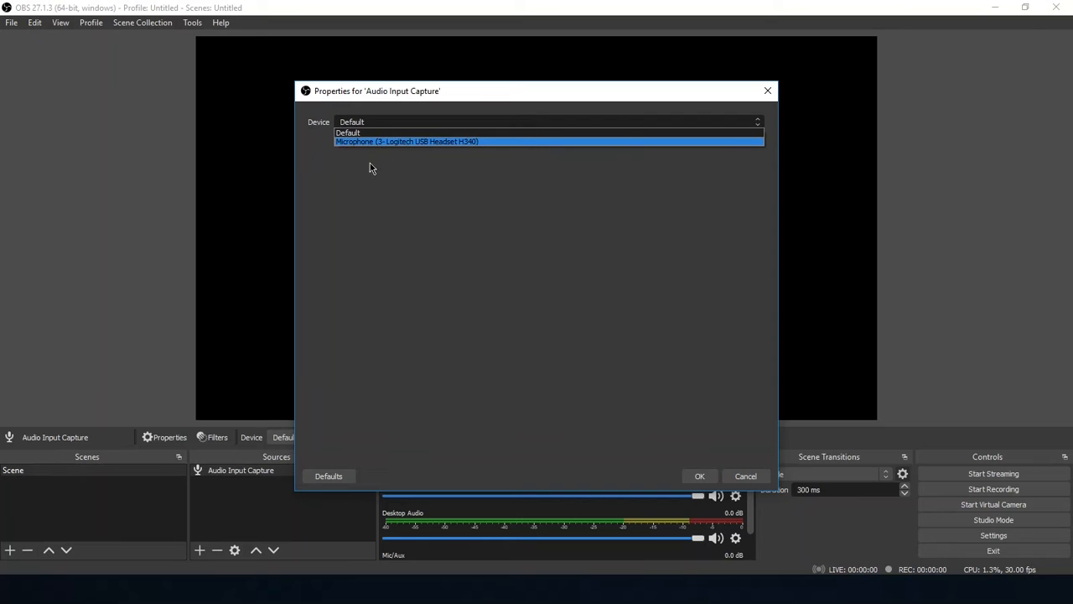
pyautogui.click(433, 142)
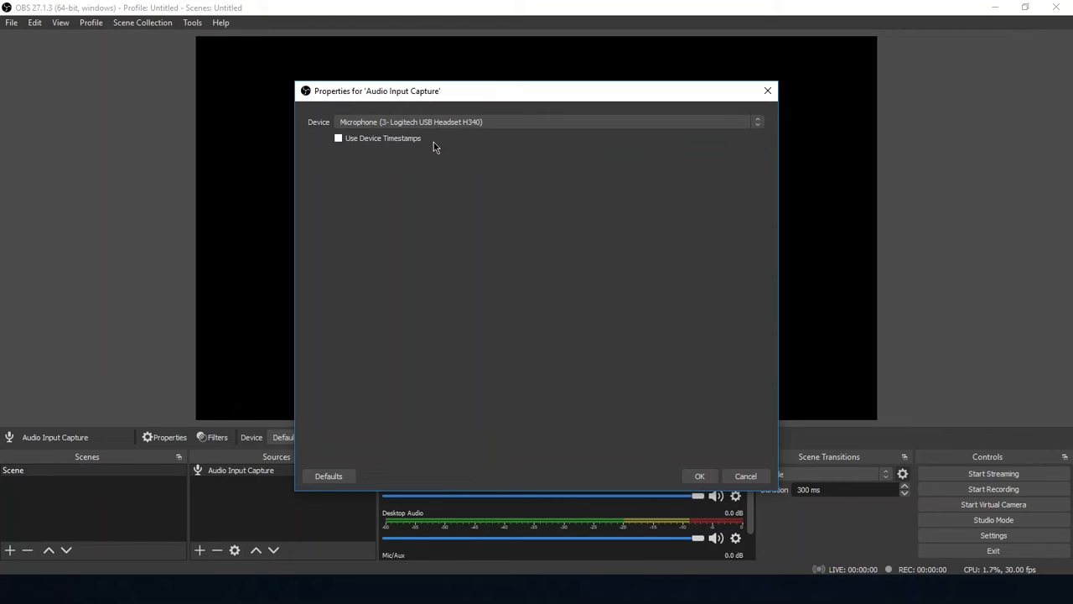
pyautogui.click(700, 476)
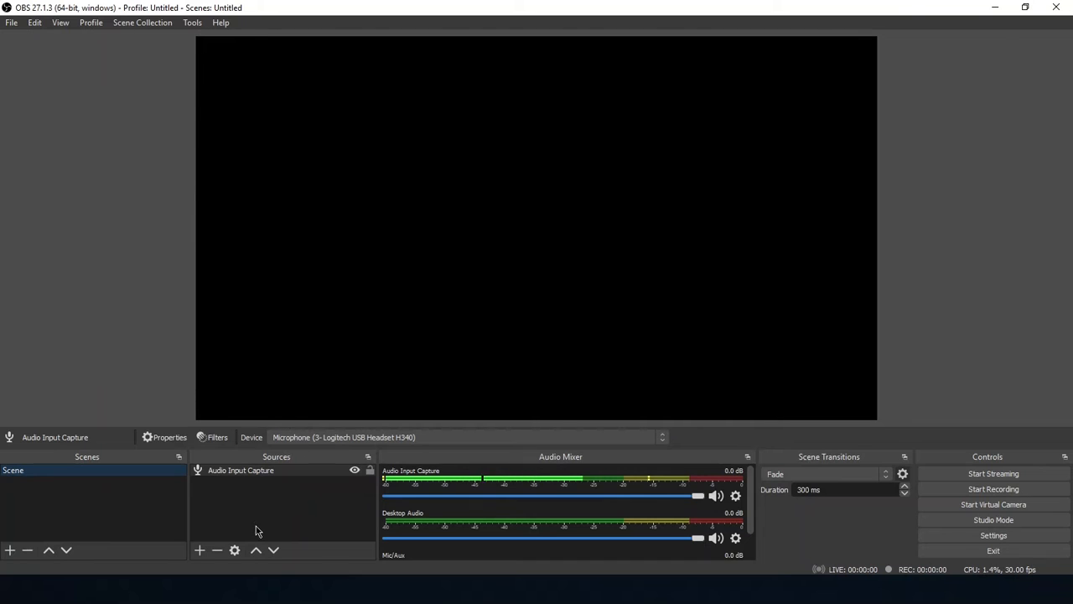
# Step: Add a new Display Capture source for the primary monitor, Display 1, with automatic capture method and cursor capture
pyautogui.click(200, 549)
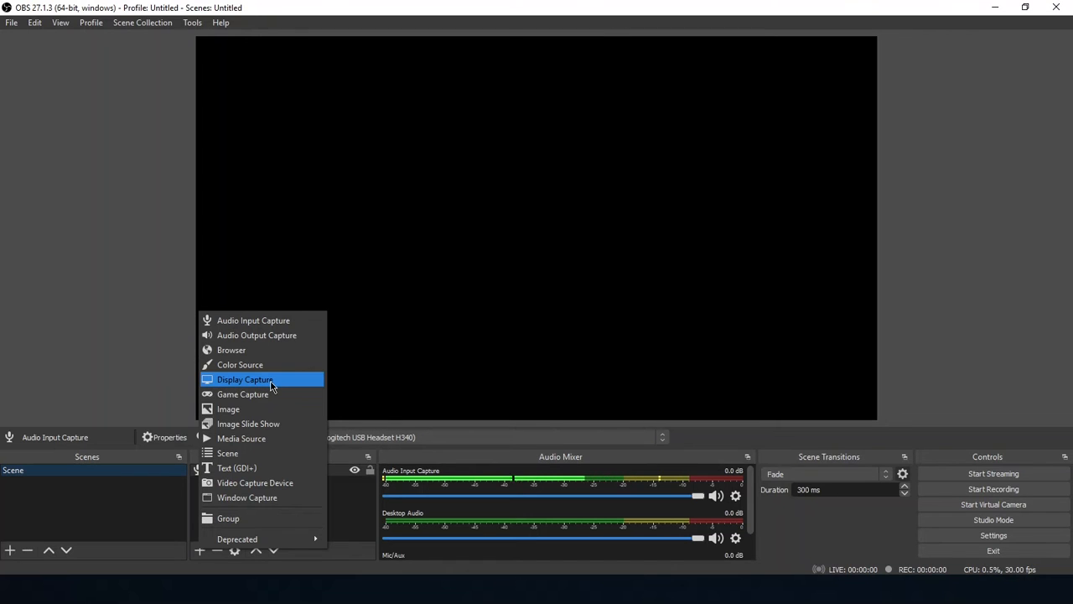
pyautogui.click(278, 383)
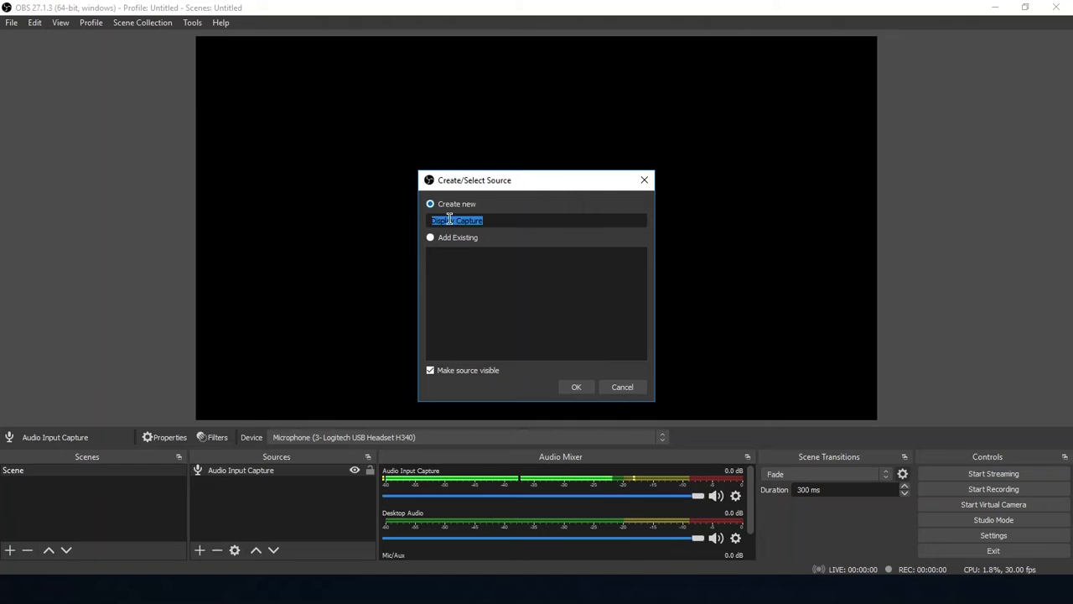
pyautogui.click(575, 388)
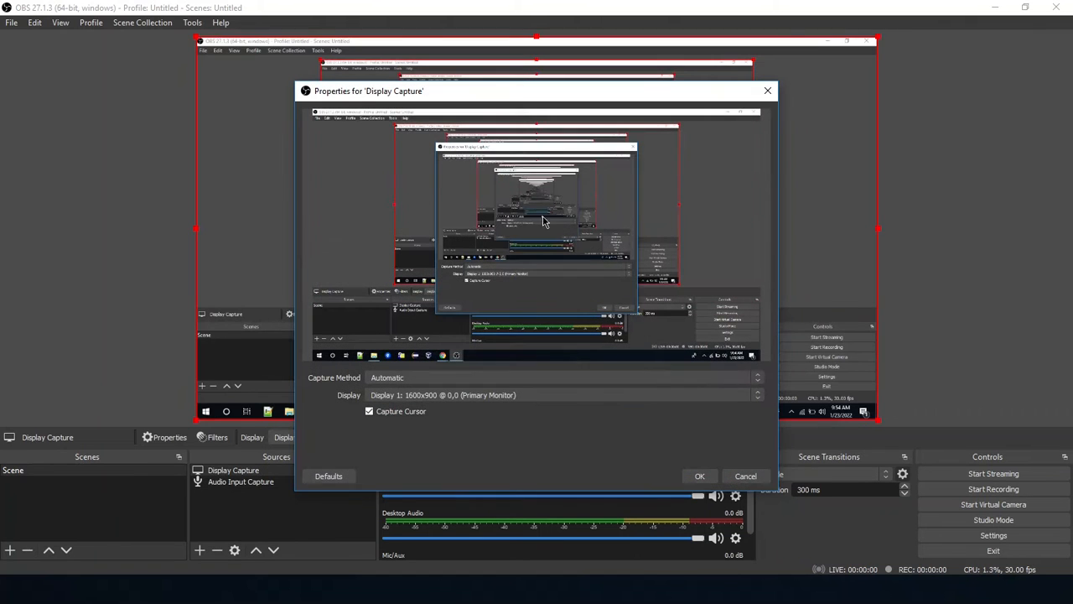
pyautogui.click(699, 476)
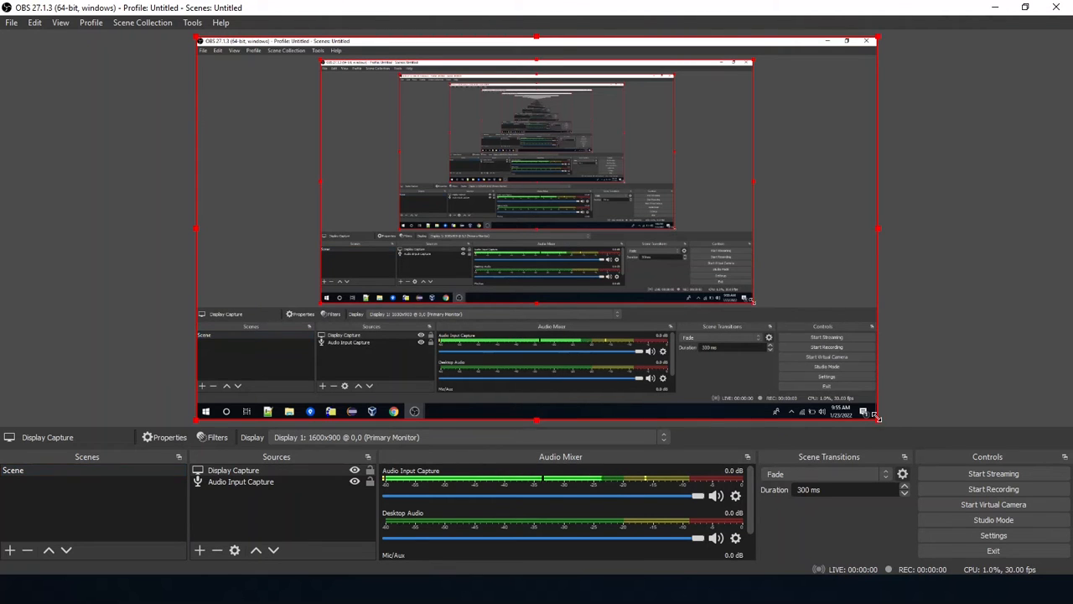
# Step: Examine the width and height of the Display Capture source in its transform settings, leaving them as they are
pyautogui.moveTo(877, 420); pyautogui.dragTo(872, 382)
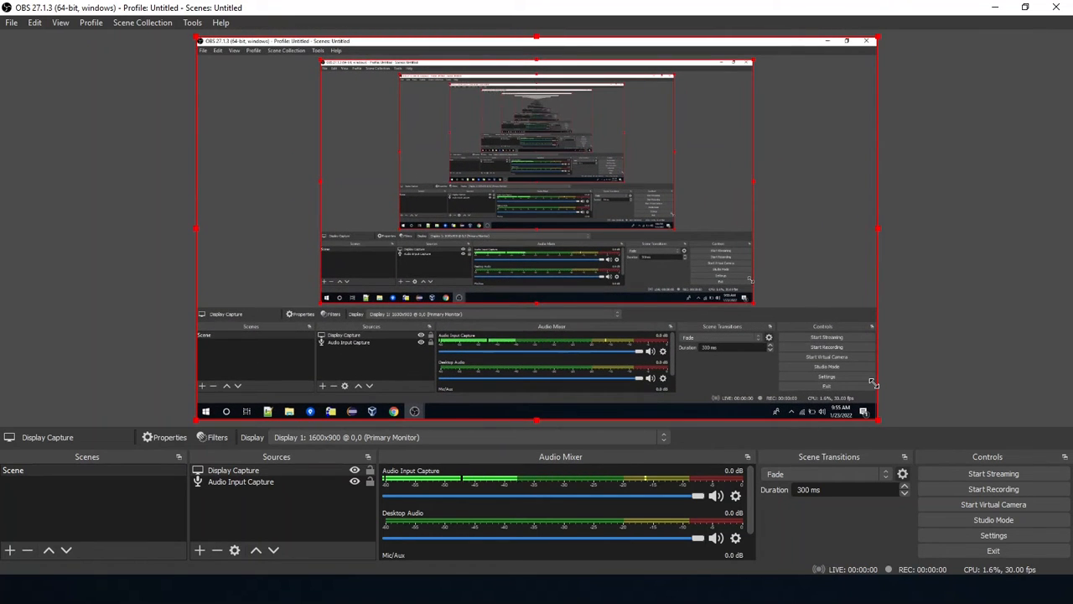
pyautogui.rightClick(721, 201)
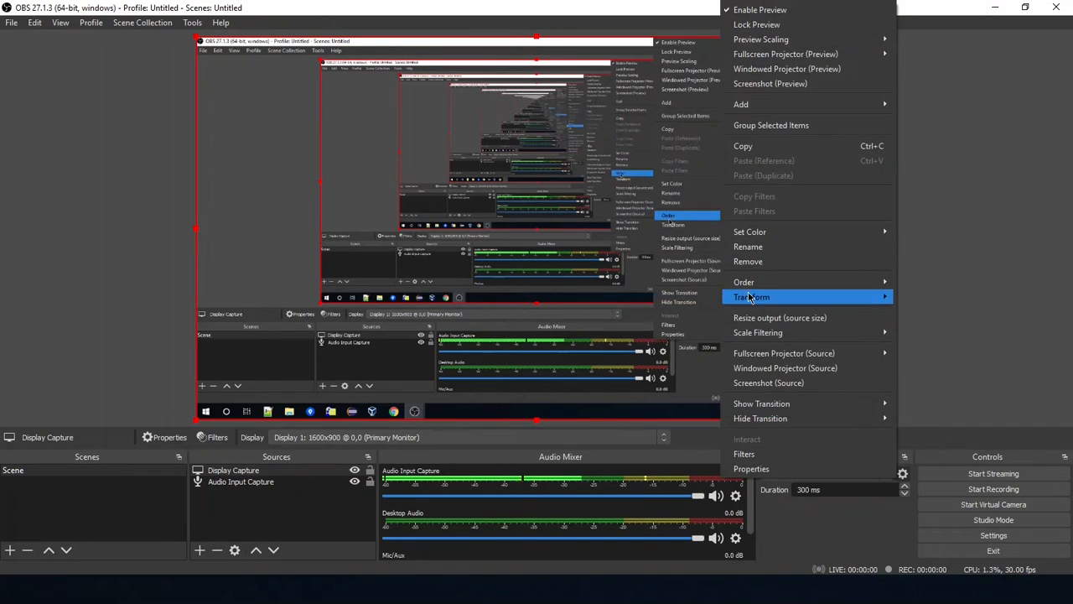
pyautogui.moveTo(751, 299)
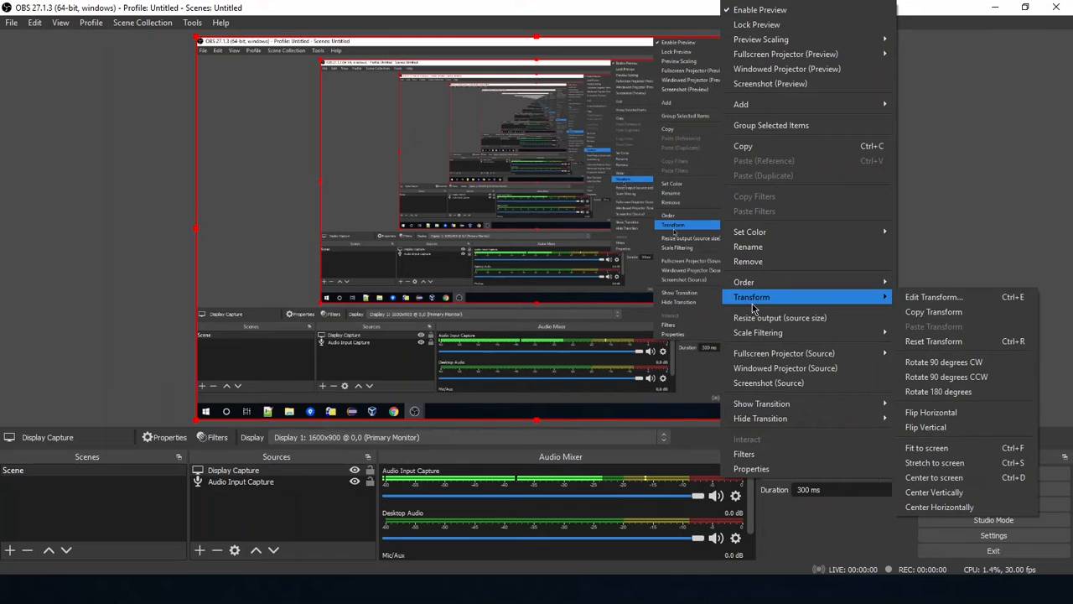
pyautogui.click(922, 297)
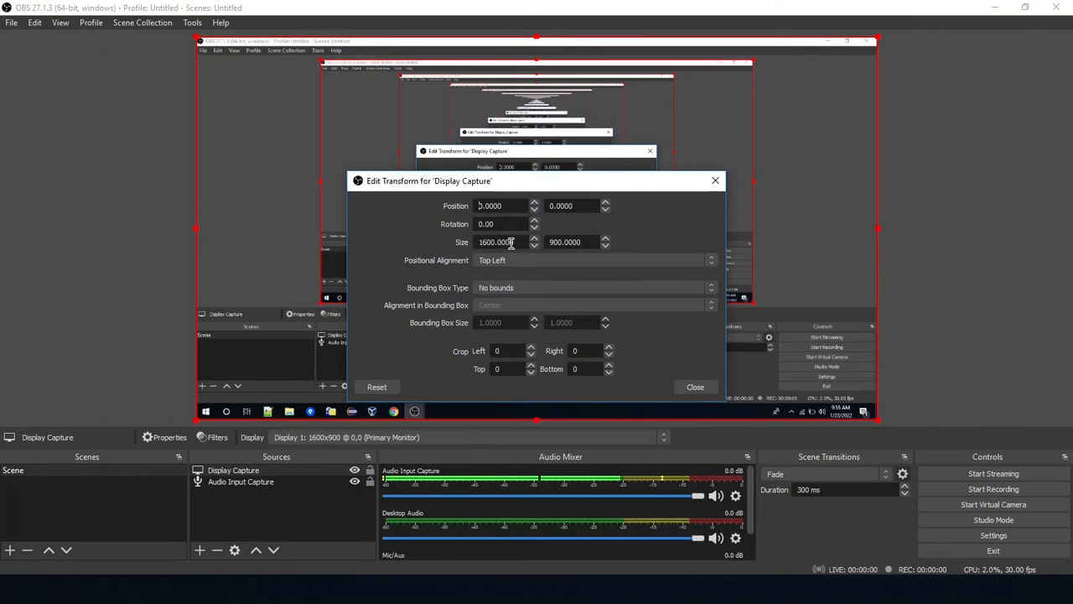
pyautogui.doubleClick(507, 242)
pyautogui.moveTo(566, 241); pyautogui.dragTo(544, 242)
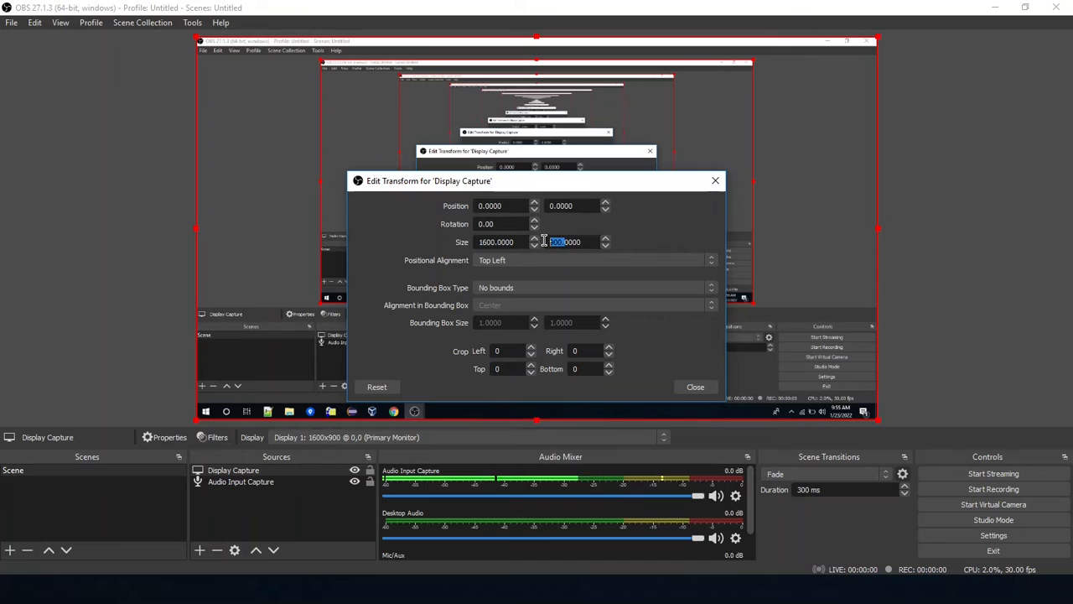
pyautogui.moveTo(479, 242); pyautogui.dragTo(503, 243)
pyautogui.click(491, 243)
pyautogui.click(694, 387)
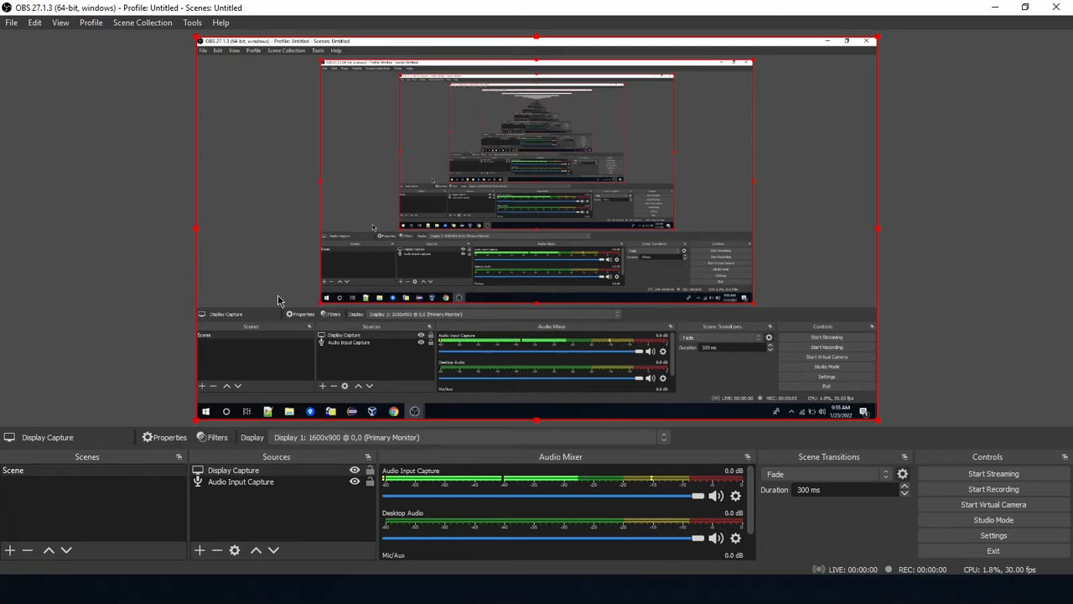
# Step: Add a new Image source that uses the file likeButton.png from the Video Recordings folder on drive D
pyautogui.click(200, 550)
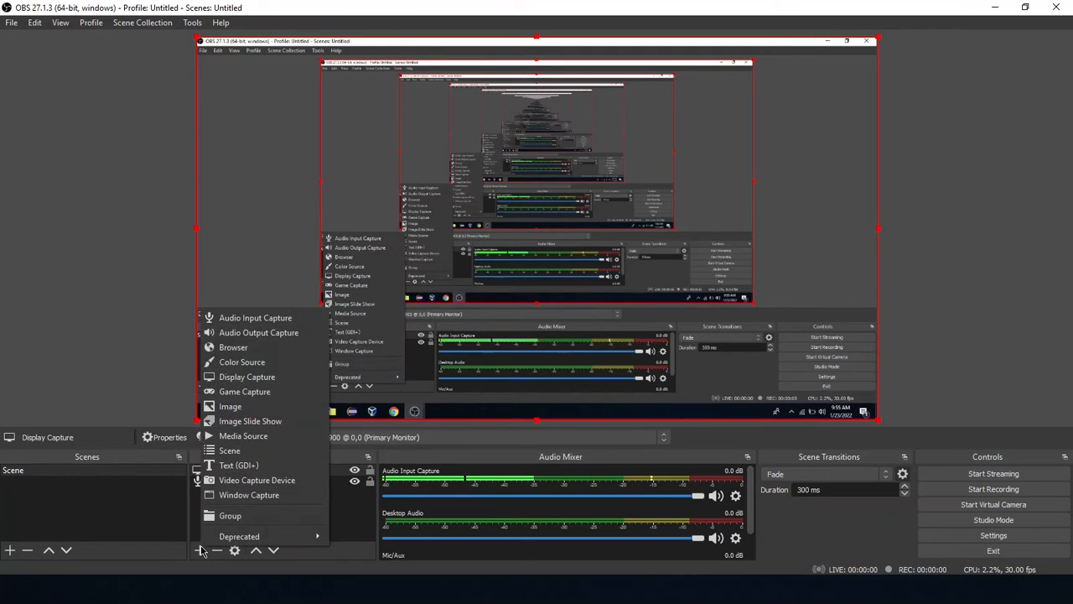
pyautogui.click(244, 407)
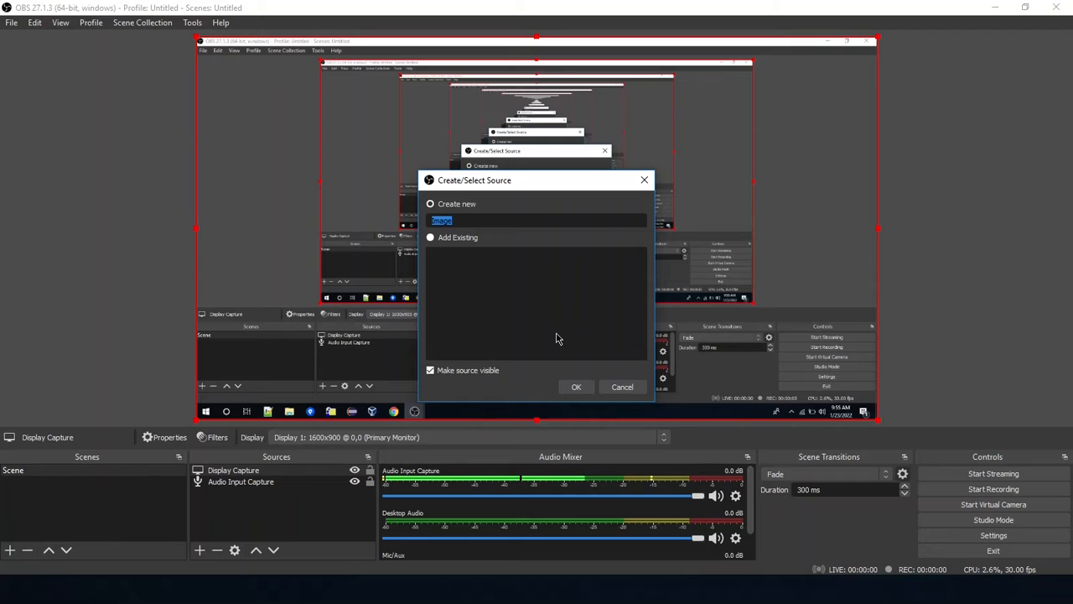
pyautogui.click(576, 386)
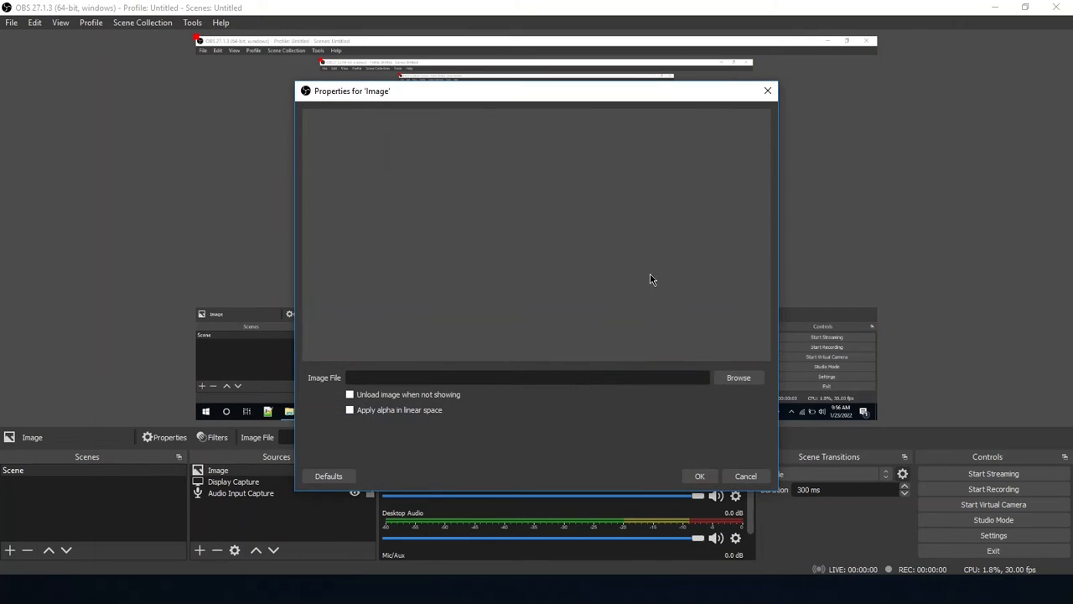
pyautogui.click(739, 381)
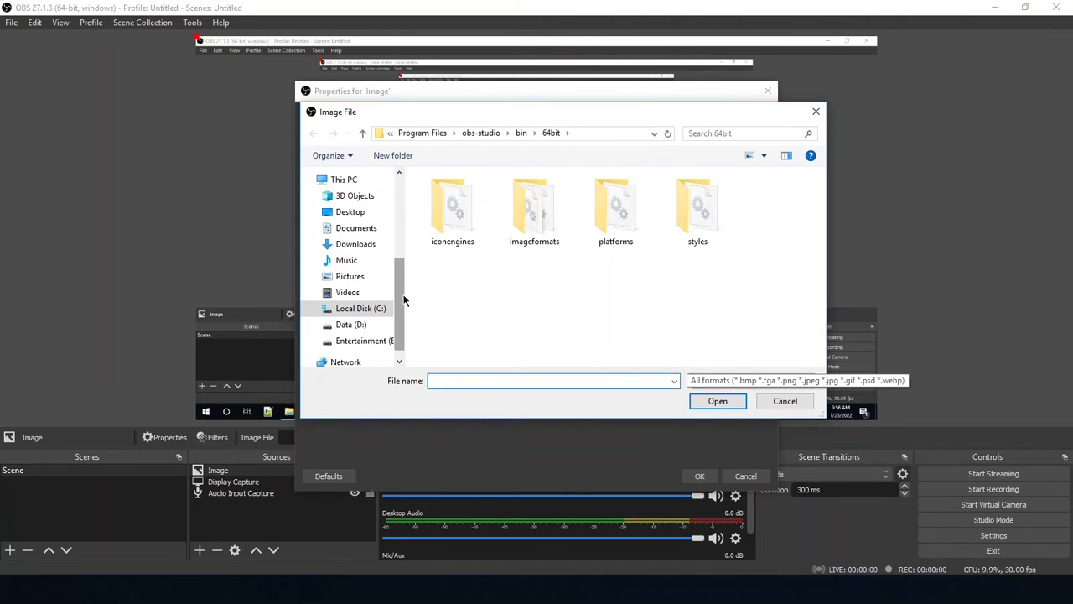
pyautogui.scroll(-1, 403, 300)
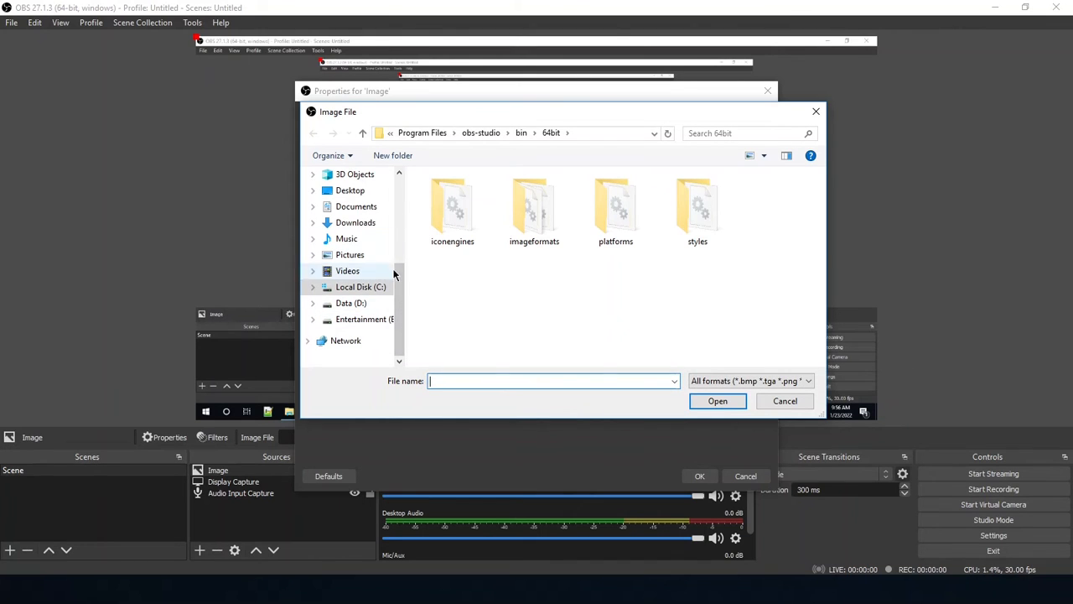
pyautogui.scroll(1, 397, 251)
pyautogui.click(369, 191)
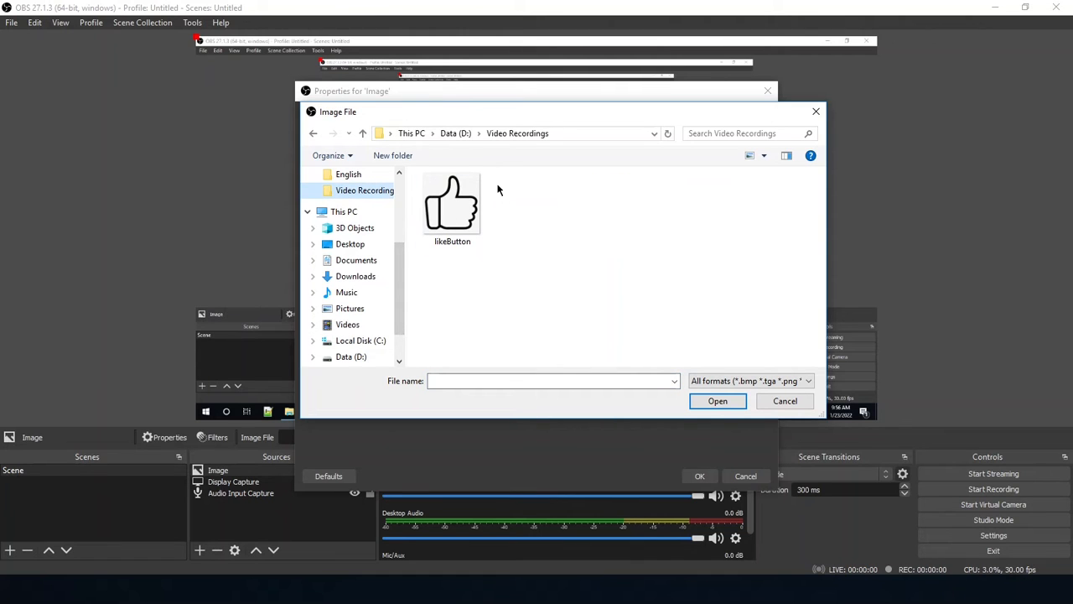
pyautogui.doubleClick(460, 211)
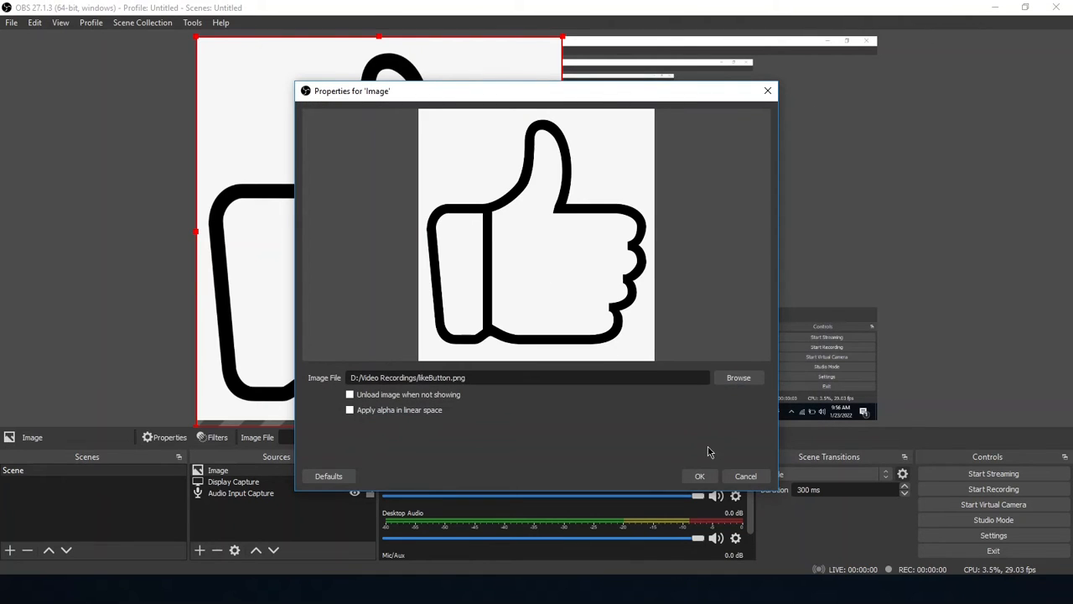
pyautogui.click(699, 475)
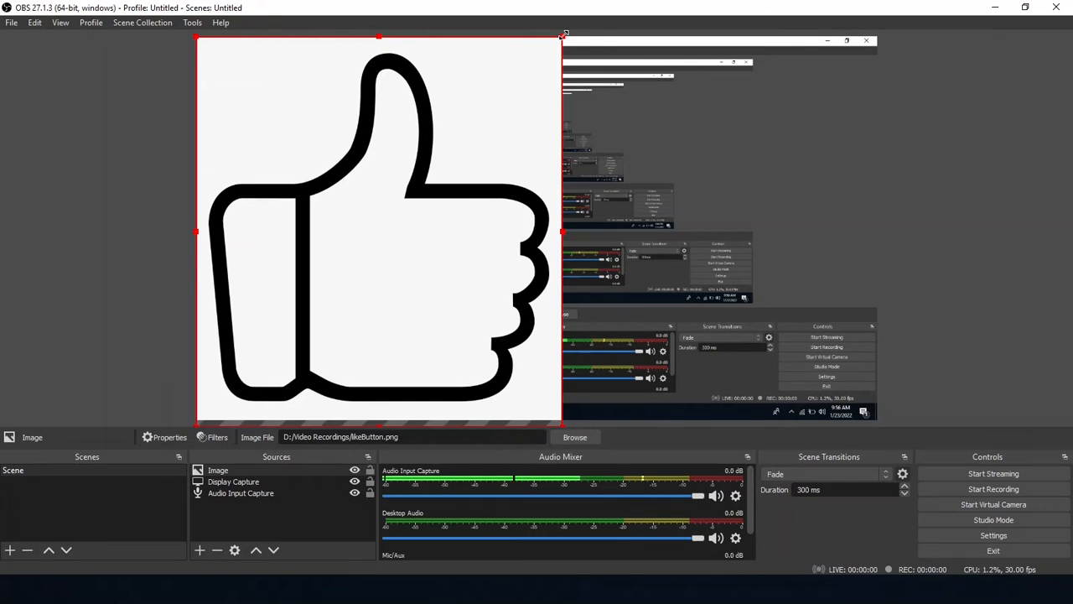
# Step: Shrink the thumbs-up image to a small icon and place it in the lower-right corner of the canvas
pyautogui.moveTo(565, 34); pyautogui.dragTo(260, 386)
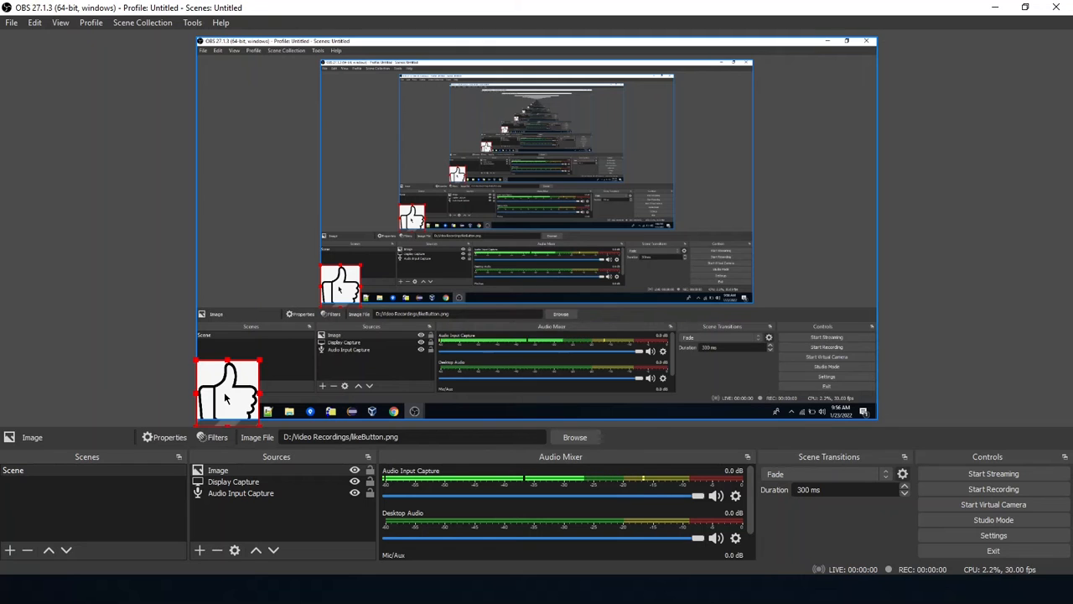
pyautogui.moveTo(225, 399); pyautogui.dragTo(839, 379)
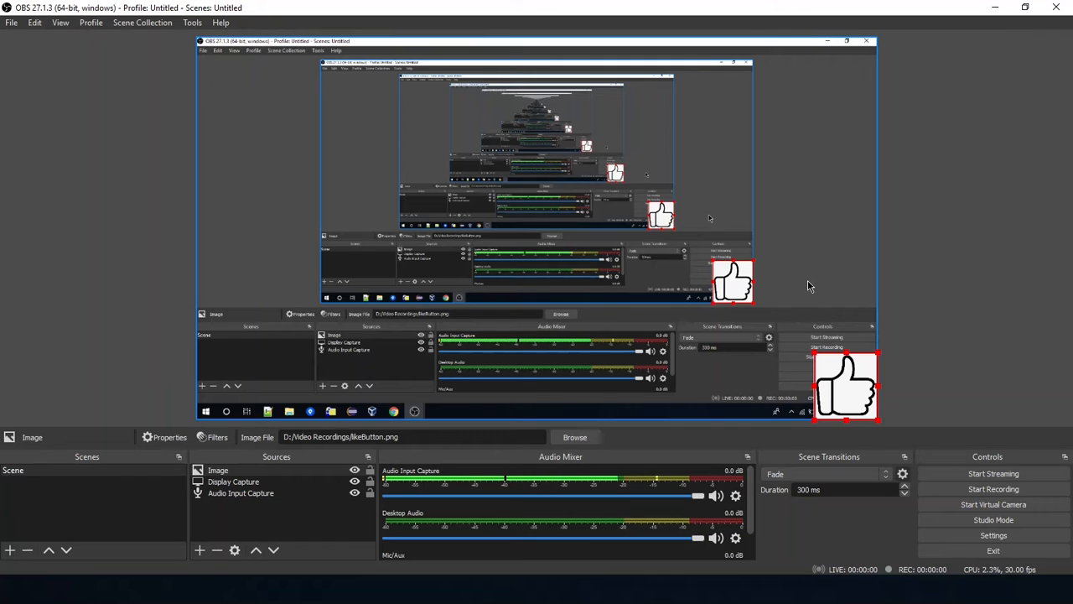
pyautogui.click(201, 551)
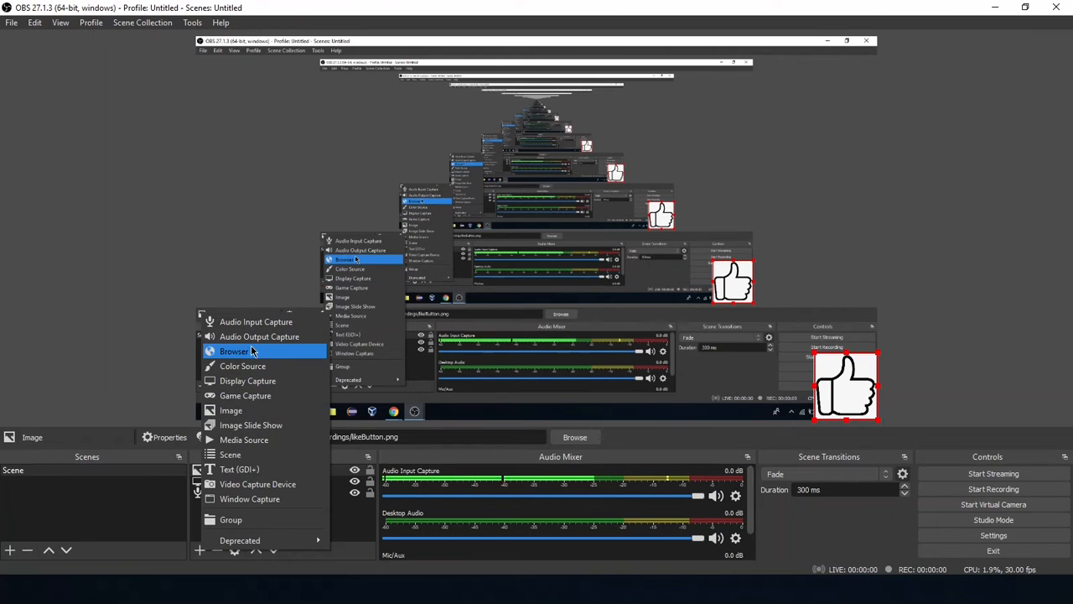
pyautogui.click(540, 314)
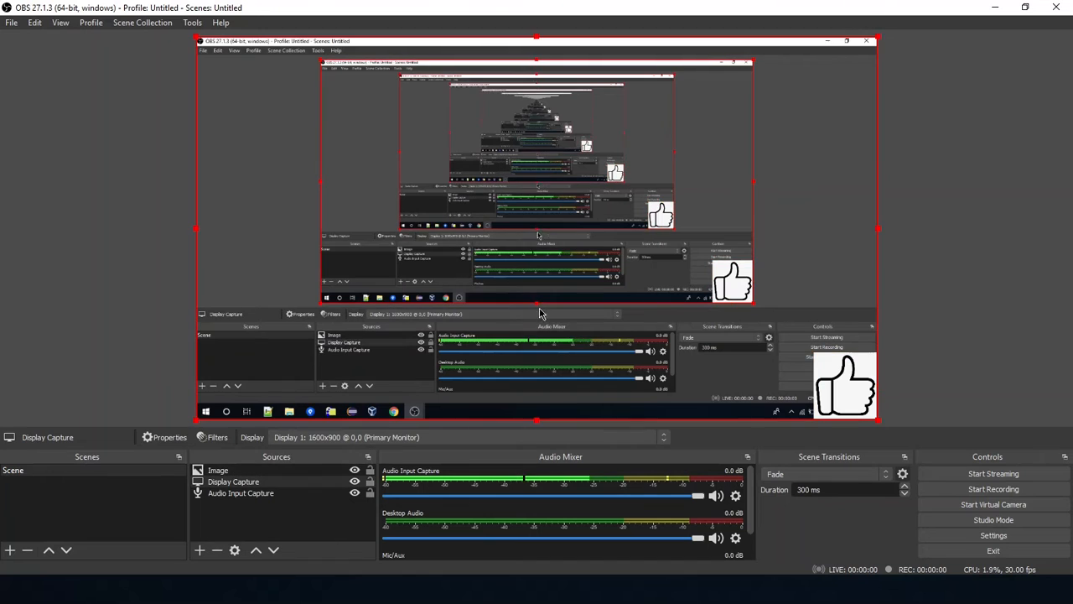
pyautogui.click(838, 378)
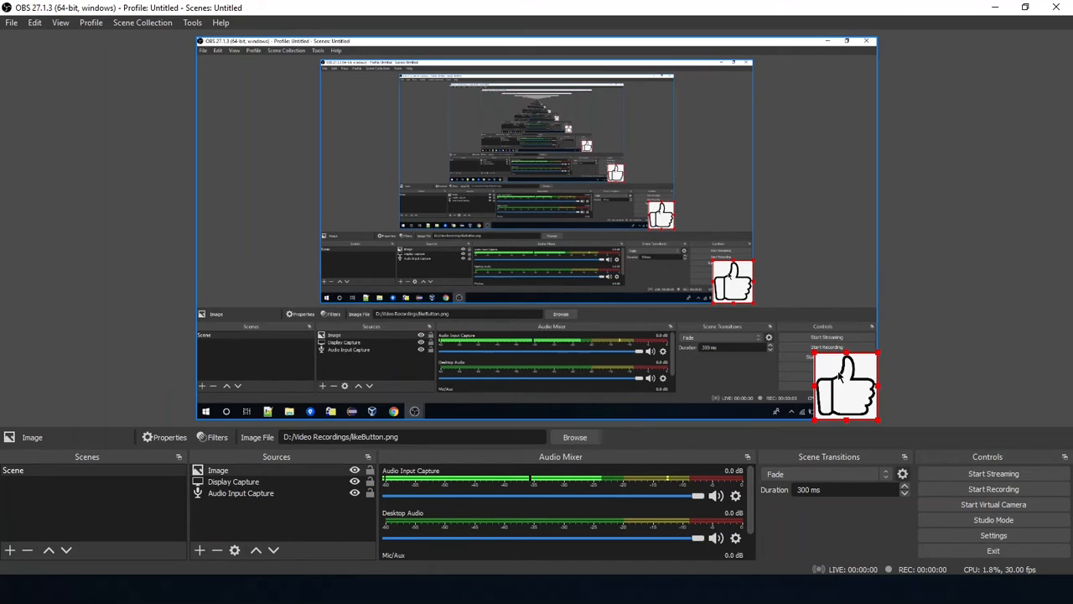
pyautogui.click(252, 496)
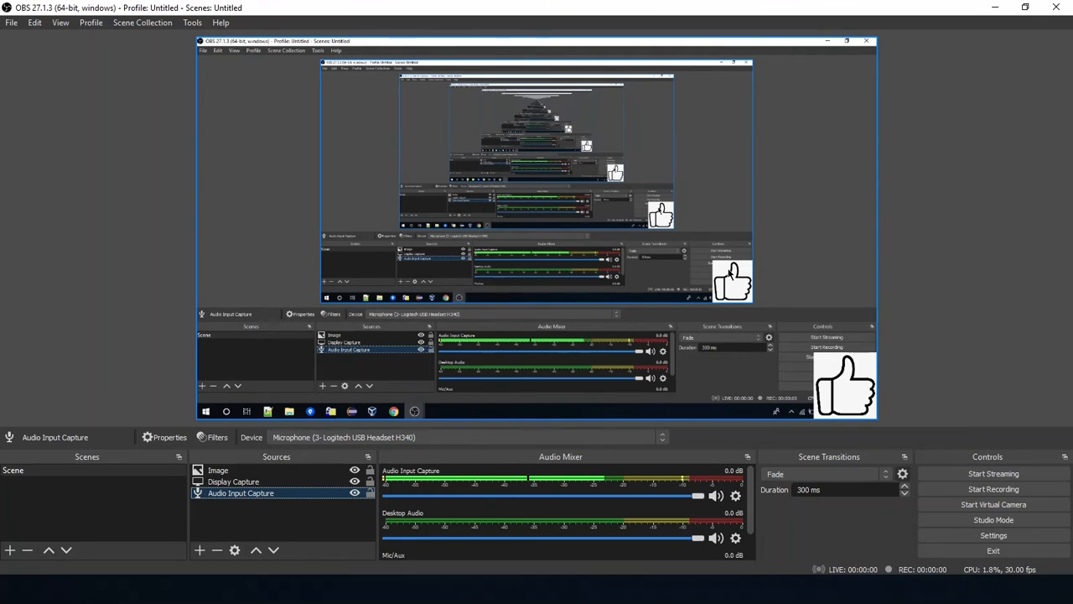
pyautogui.click(200, 551)
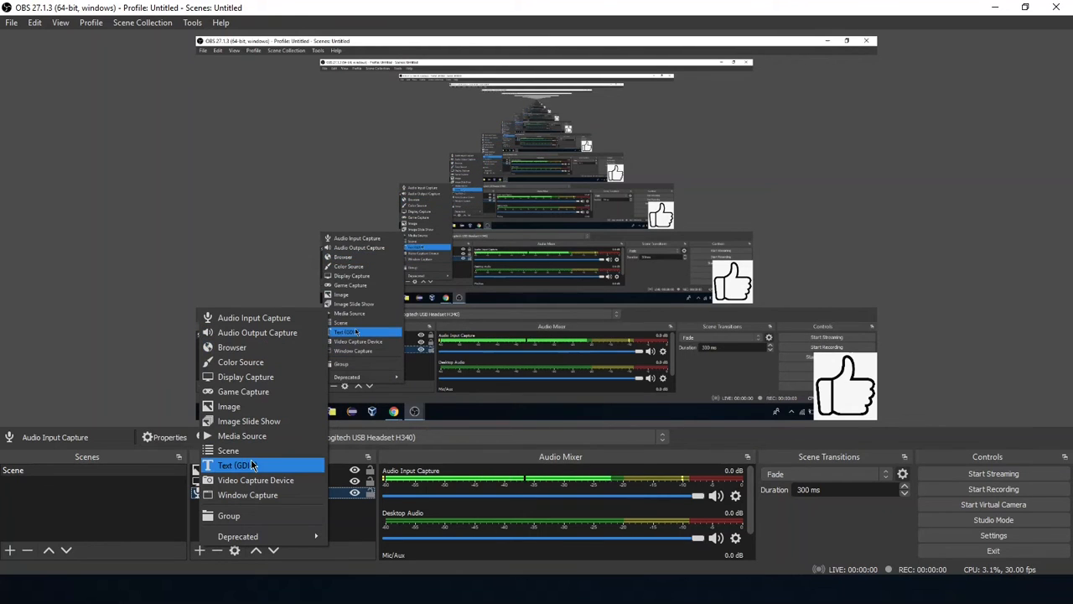
pyautogui.click(541, 315)
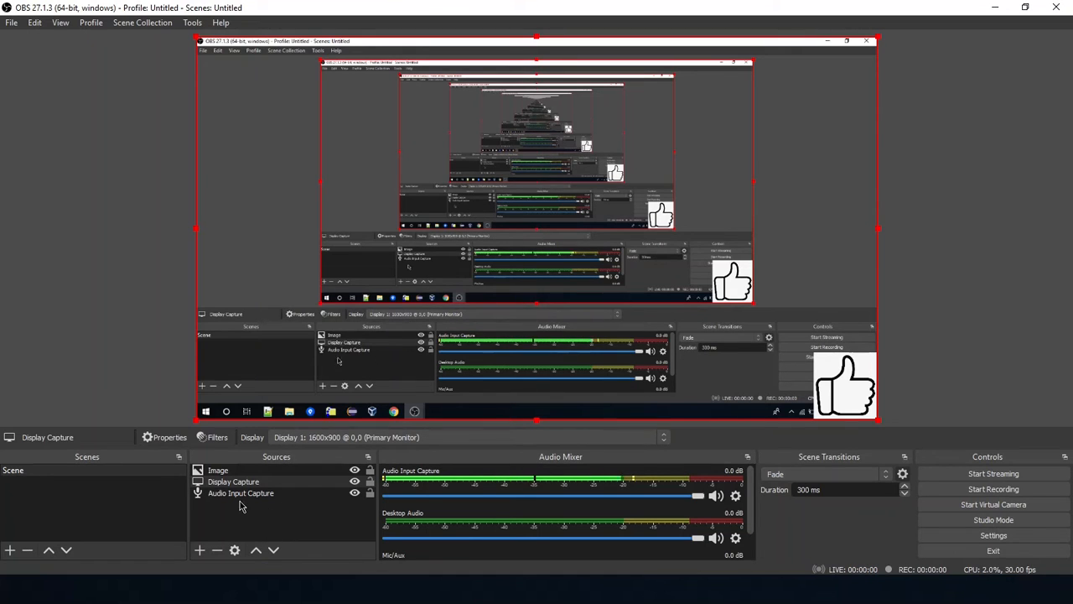
# Step: Resize the thumbs-up image, first enlarging it and finally shrinking it to a small icon in the canvas's lower-right corner
pyautogui.click(219, 472)
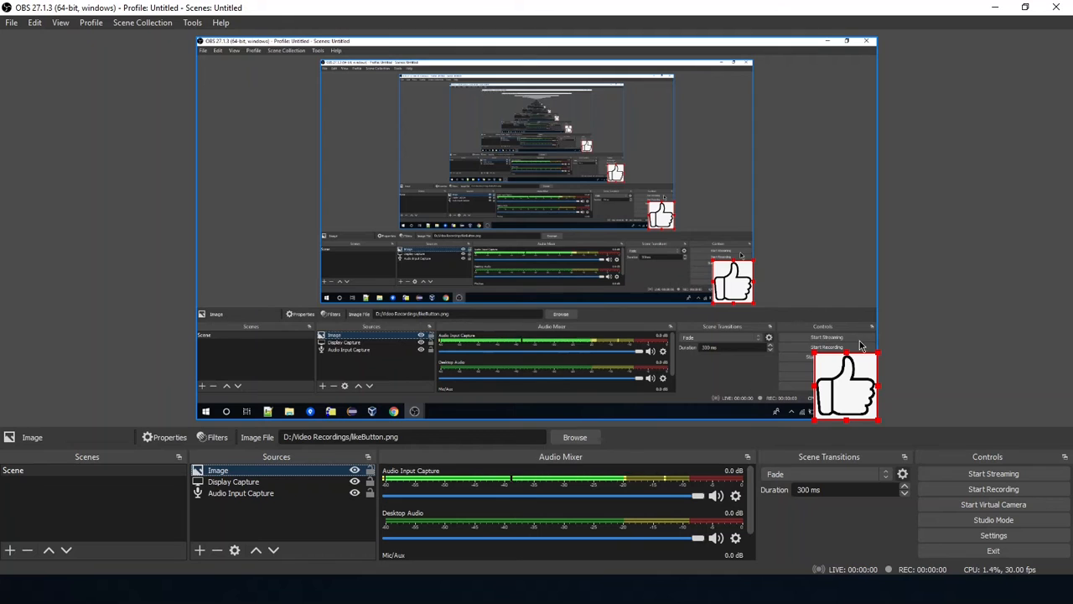
pyautogui.moveTo(815, 352); pyautogui.dragTo(570, 196)
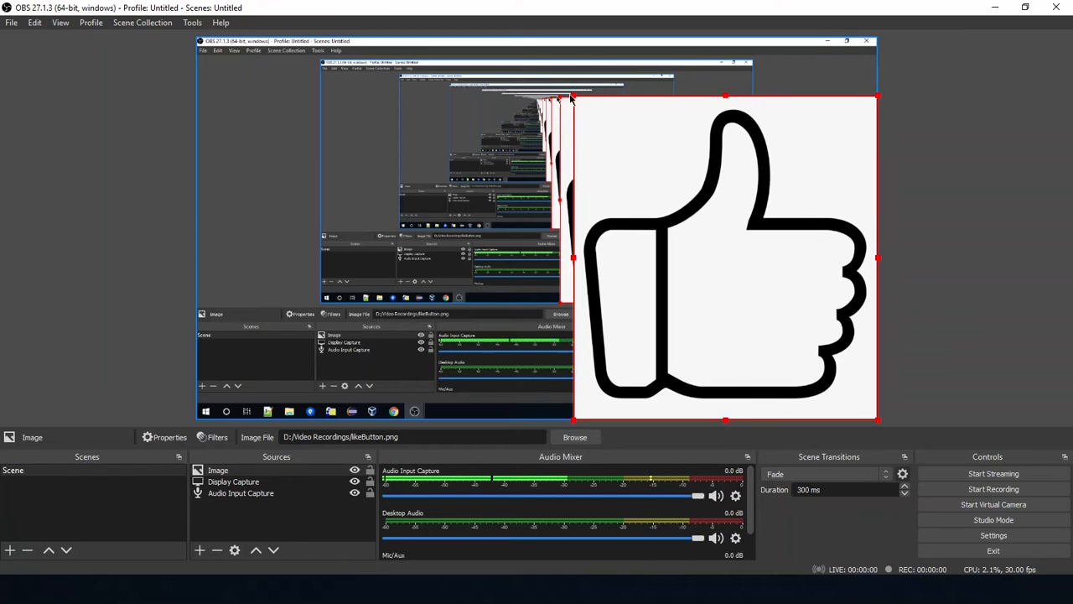
pyautogui.moveTo(574, 97); pyautogui.dragTo(821, 361)
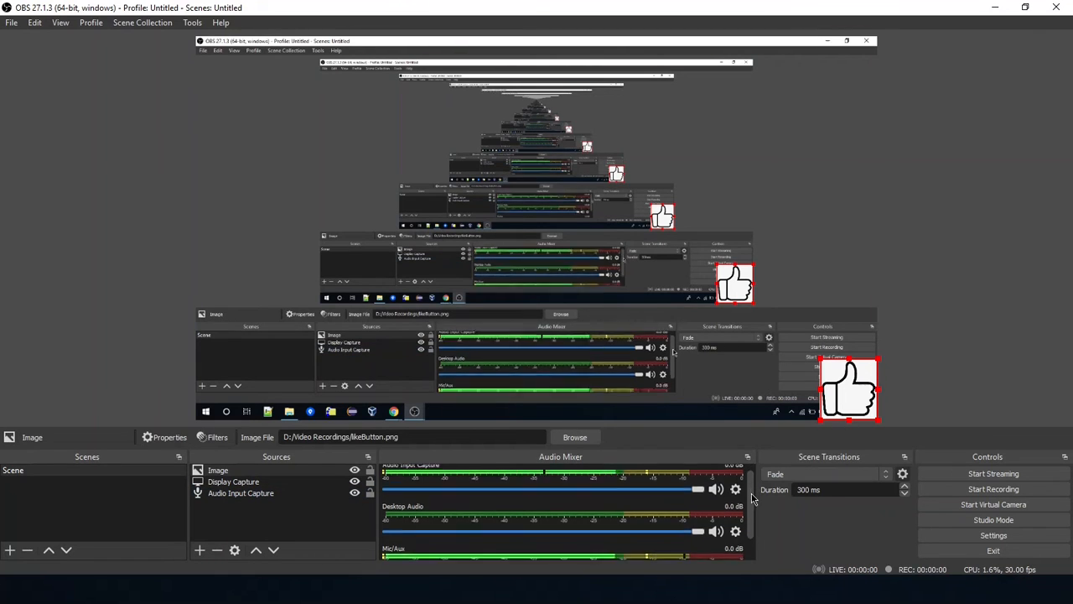
# Step: Set the global Desktop Audio and Mic/Auxiliary Audio devices to Disabled in the audio settings
pyautogui.scroll(-2, 738, 512)
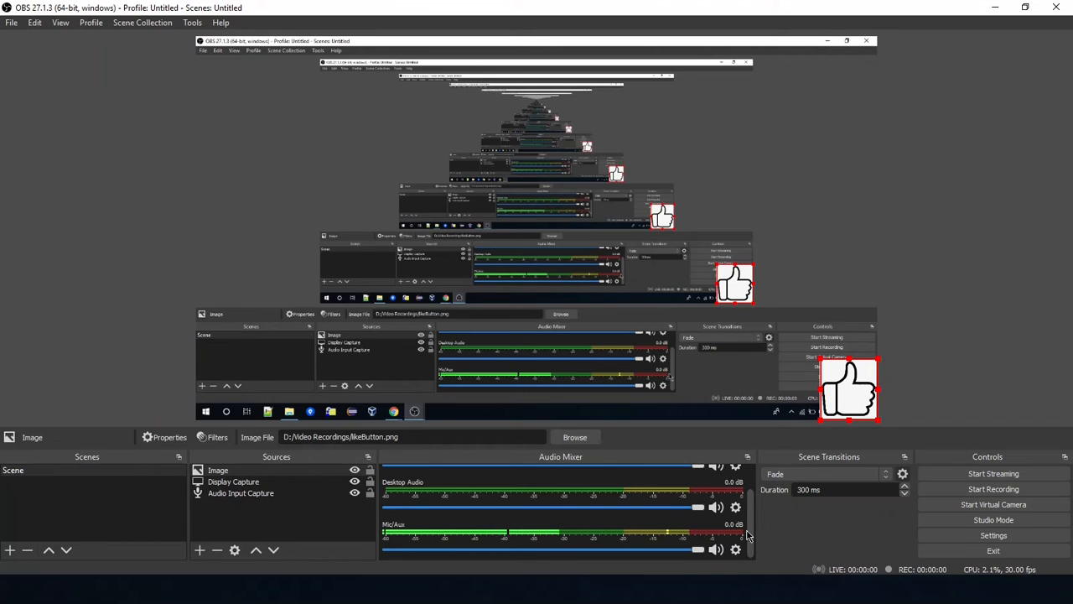
pyautogui.scroll(2, 750, 510)
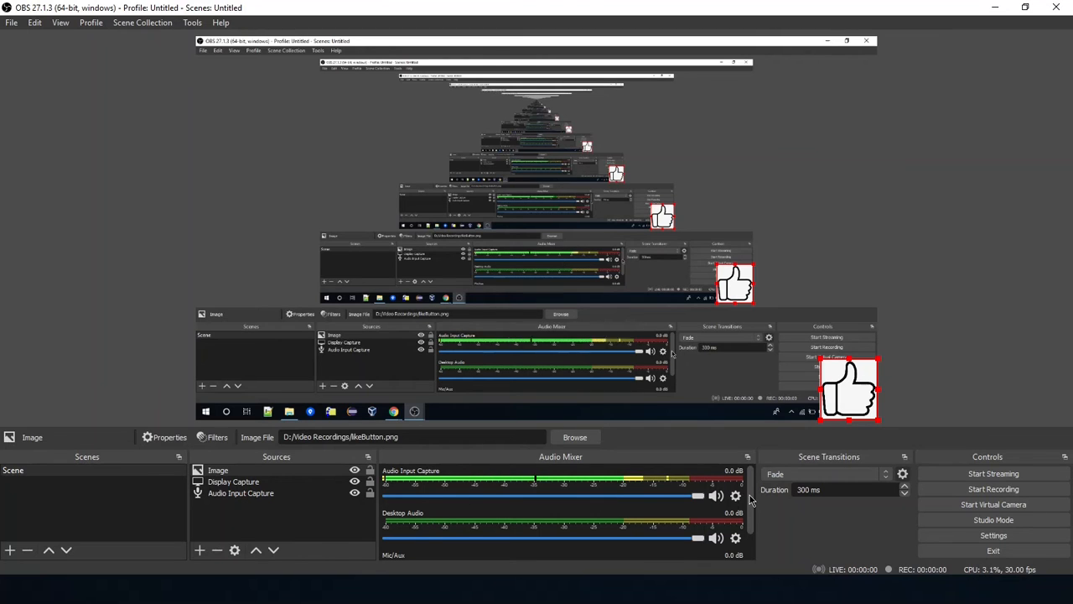
pyautogui.moveTo(749, 494); pyautogui.dragTo(750, 519)
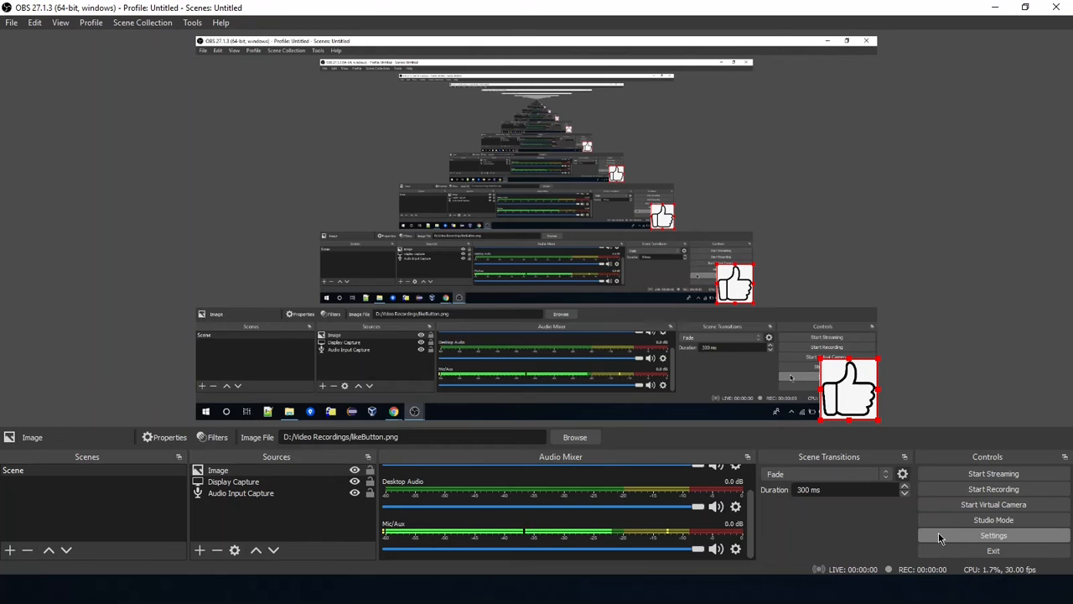
pyautogui.click(970, 532)
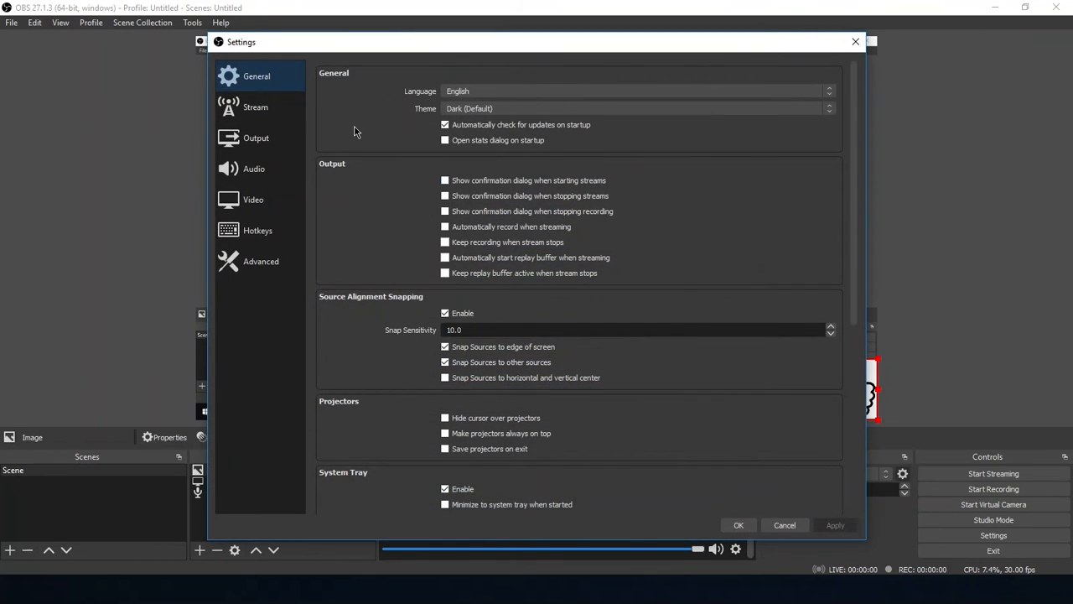
pyautogui.click(265, 172)
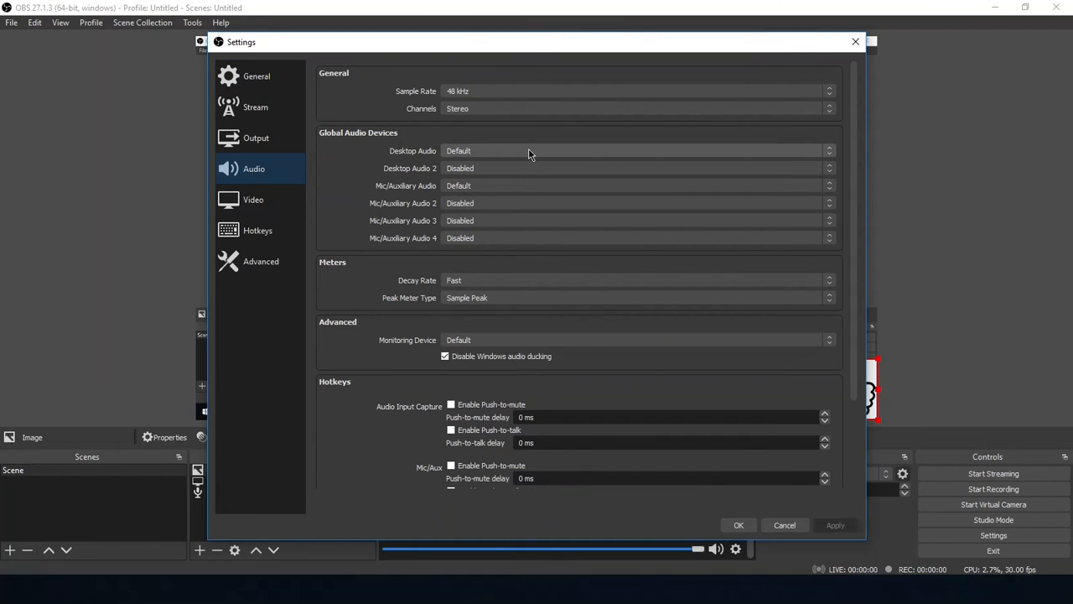
pyautogui.click(467, 153)
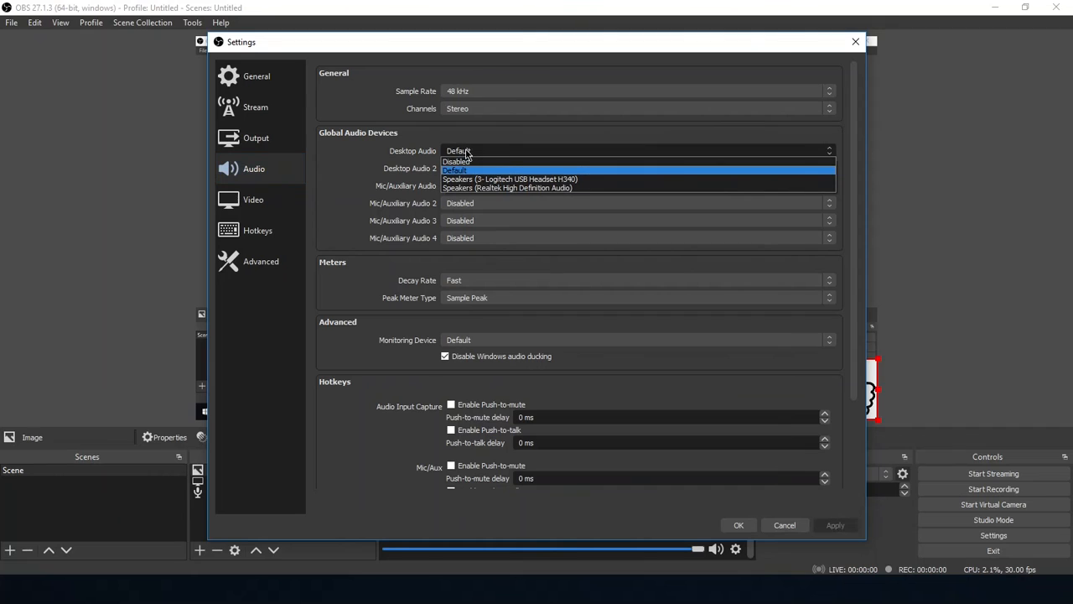
pyautogui.click(467, 162)
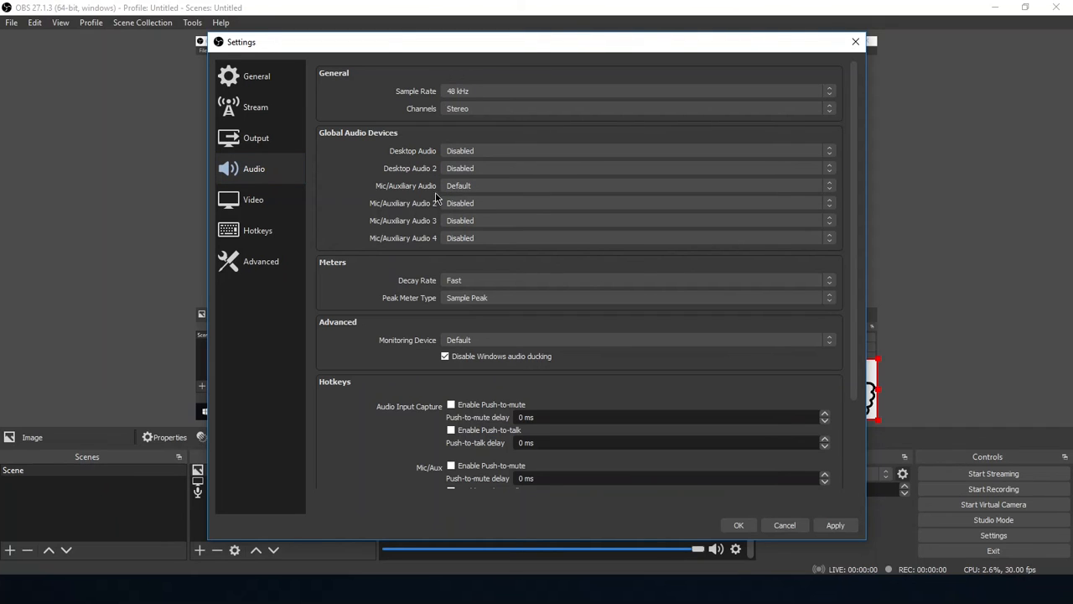
pyautogui.click(459, 189)
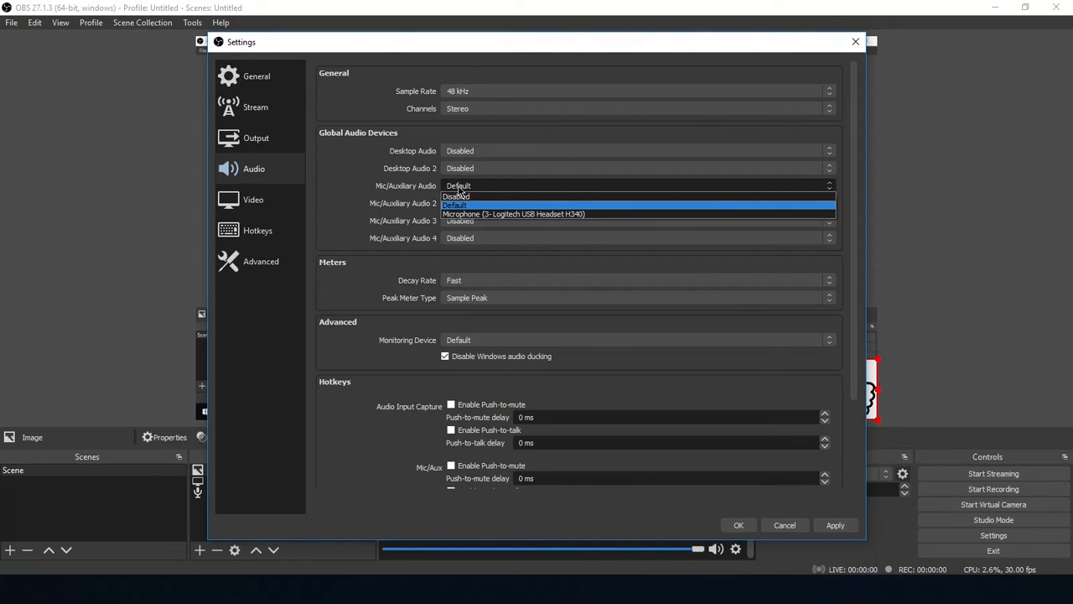
pyautogui.click(468, 198)
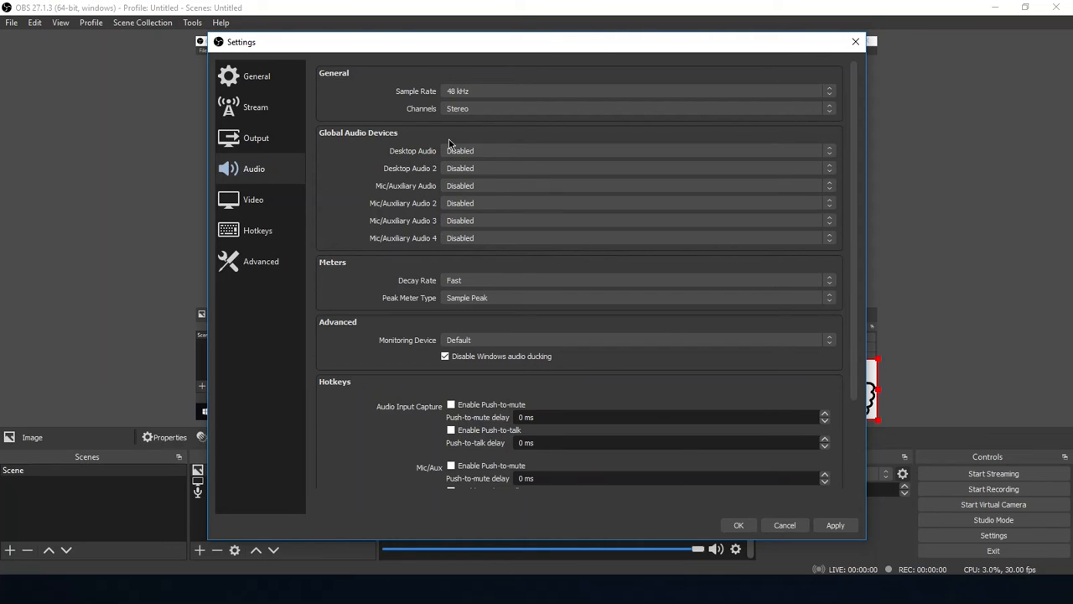
# Step: Review the output mode, recording path and available recording formats without changing them, and apply and close the settings
pyautogui.click(257, 144)
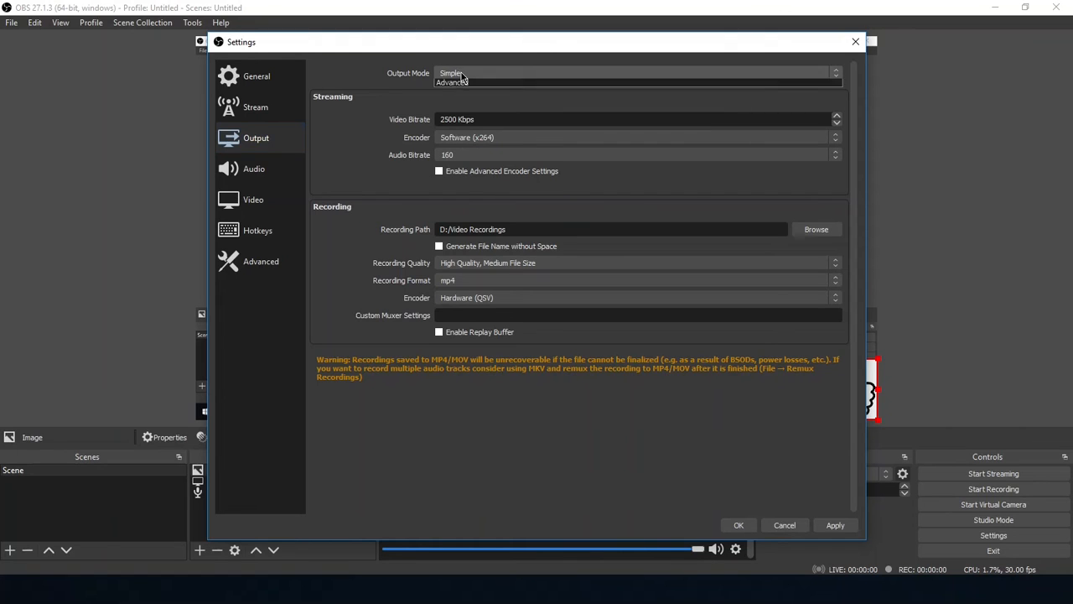
pyautogui.click(462, 74)
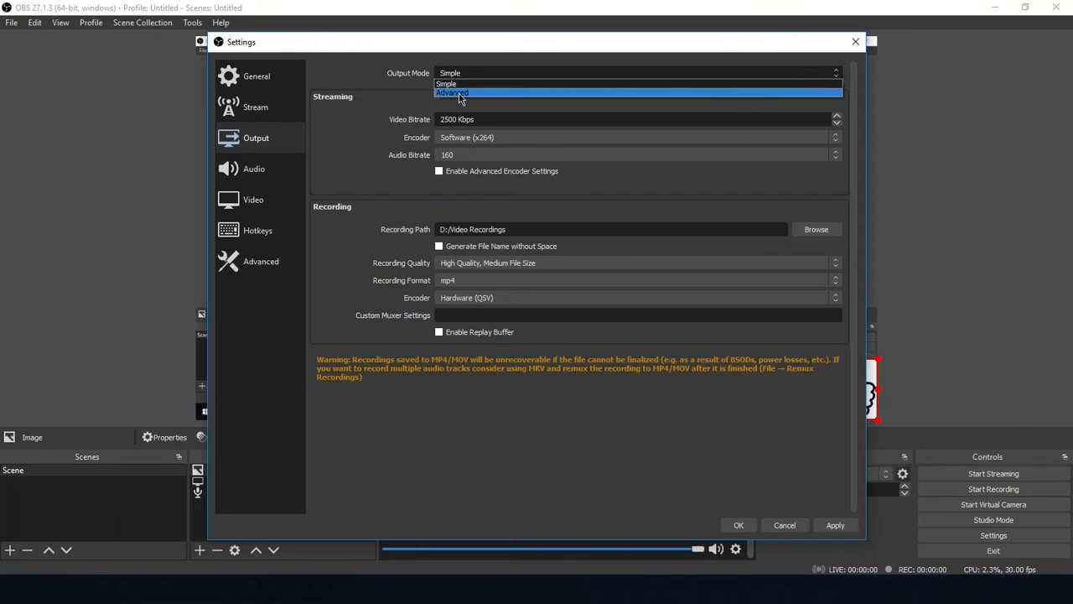
pyautogui.click(467, 74)
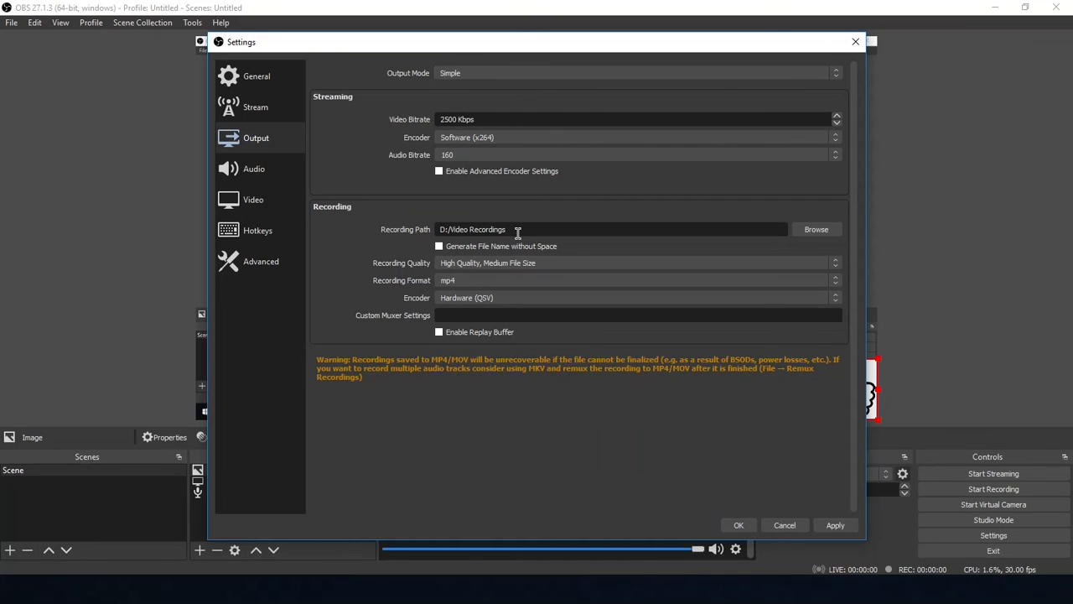
pyautogui.moveTo(507, 228); pyautogui.dragTo(444, 229)
pyautogui.click(513, 230)
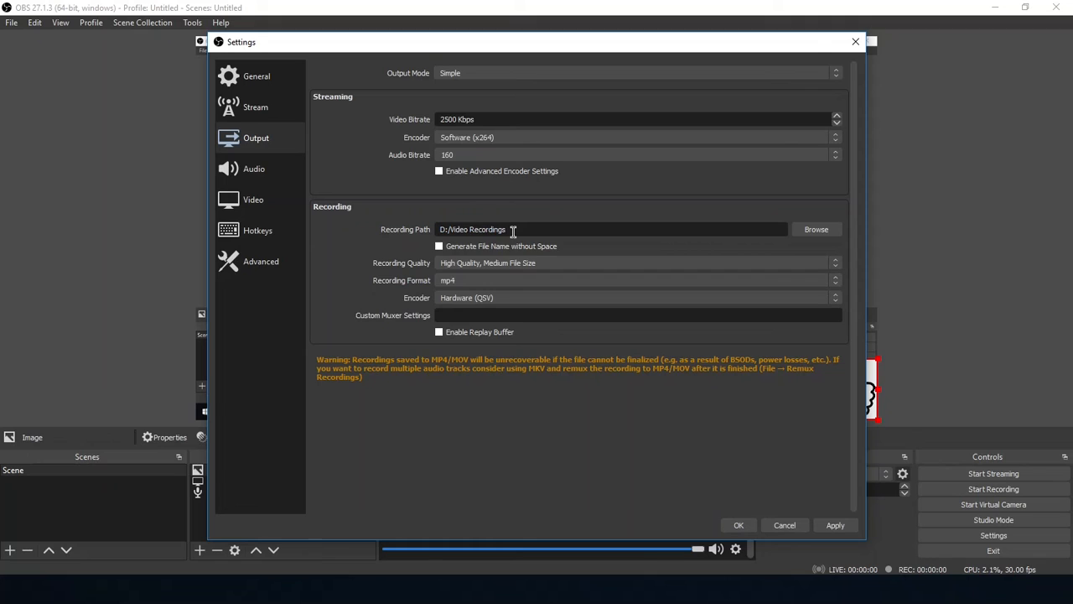
pyautogui.click(457, 285)
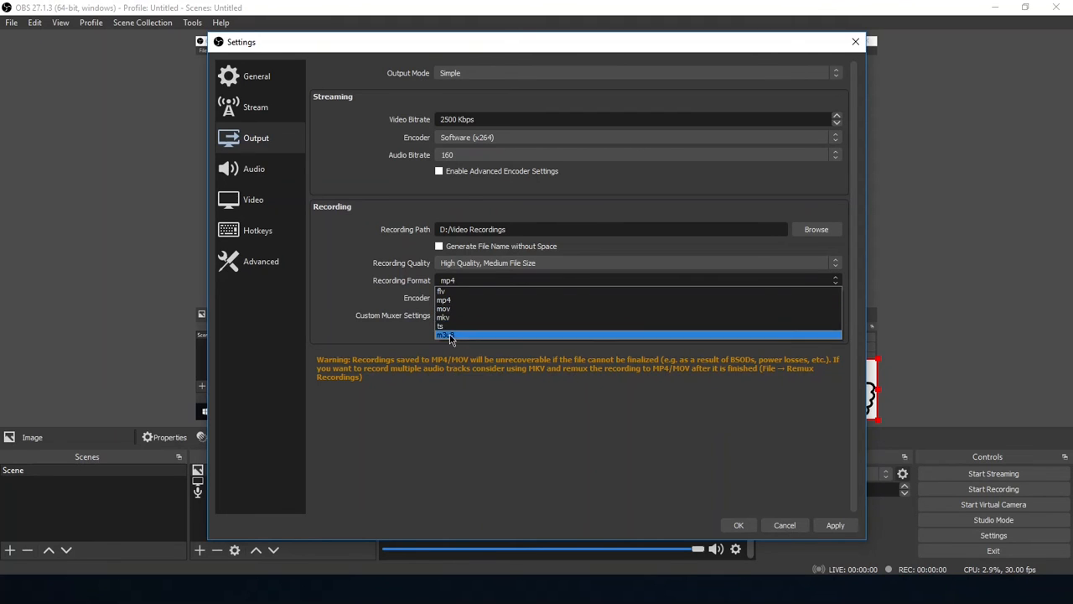
pyautogui.click(349, 282)
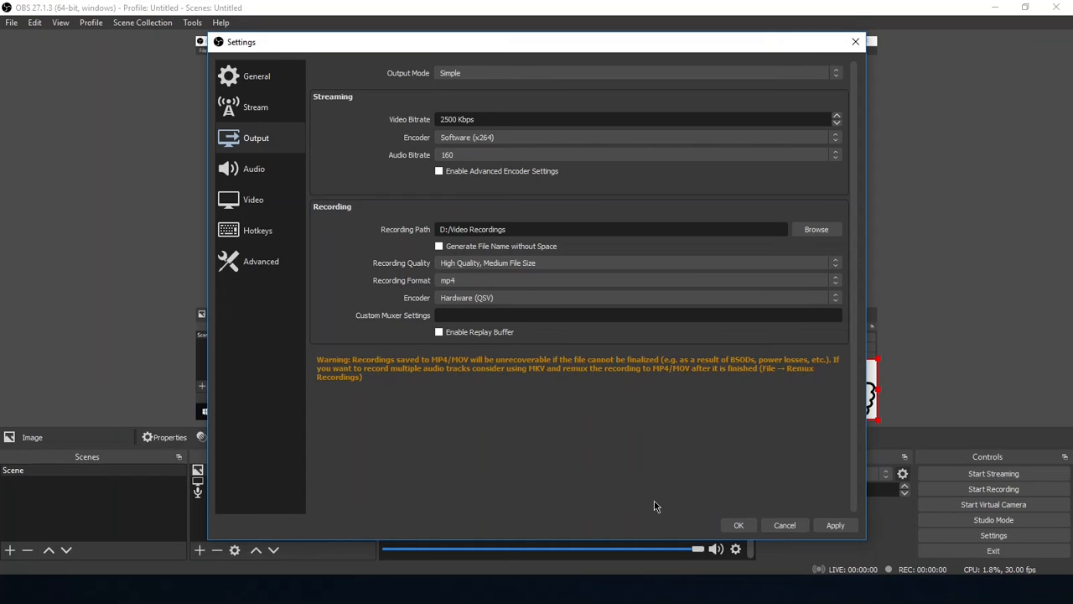
pyautogui.click(836, 525)
pyautogui.click(738, 525)
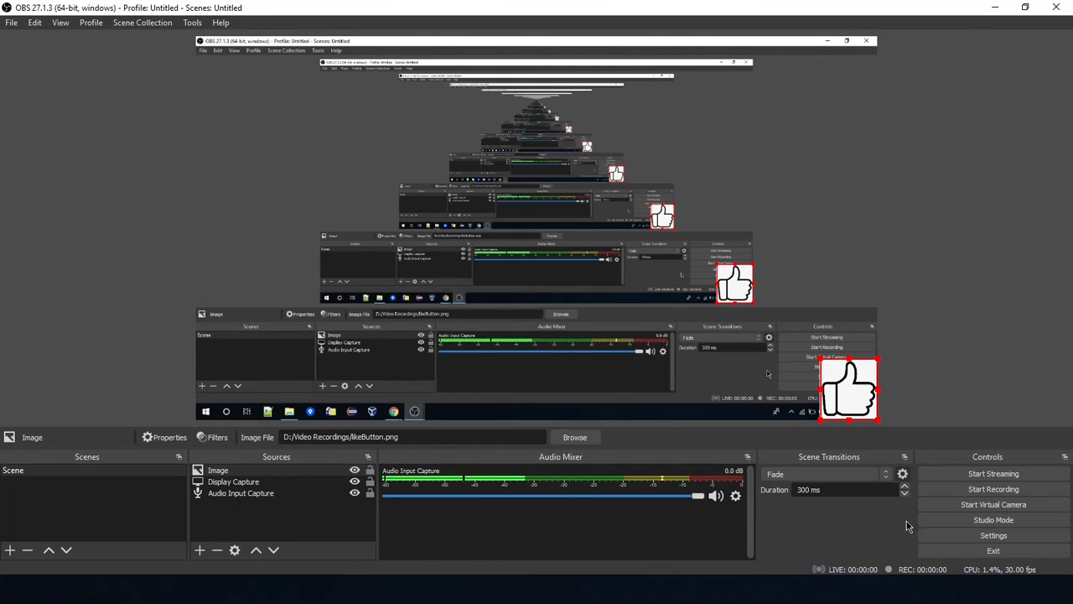
# Step: Start recording the screen, switch to Chrome and search for "obs quick start guide"
pyautogui.click(983, 491)
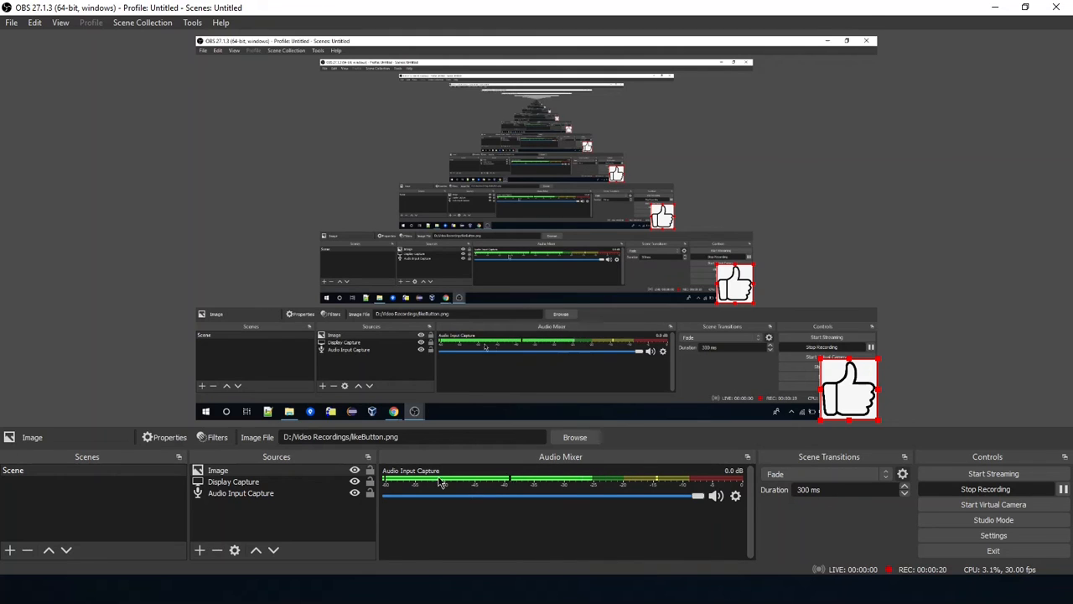
pyautogui.click(314, 591)
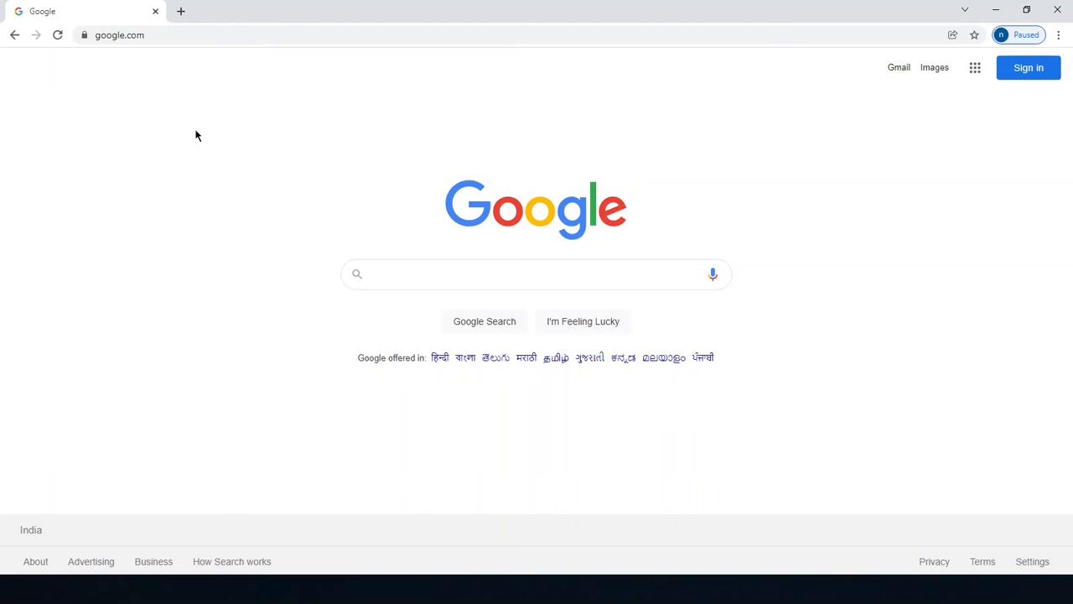
pyautogui.click(134, 34)
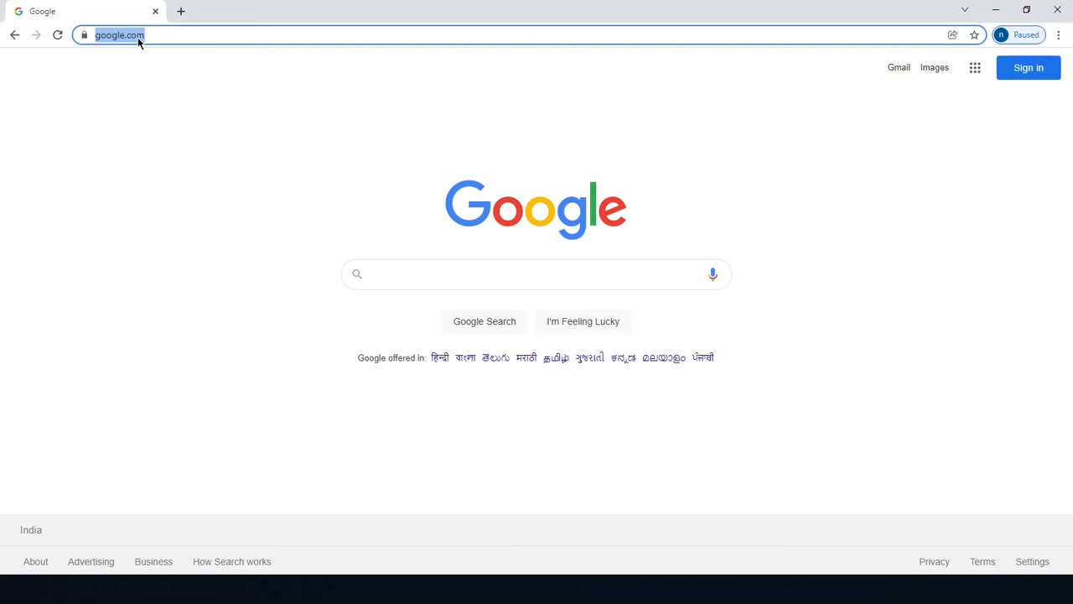
pyautogui.write('obs qui')
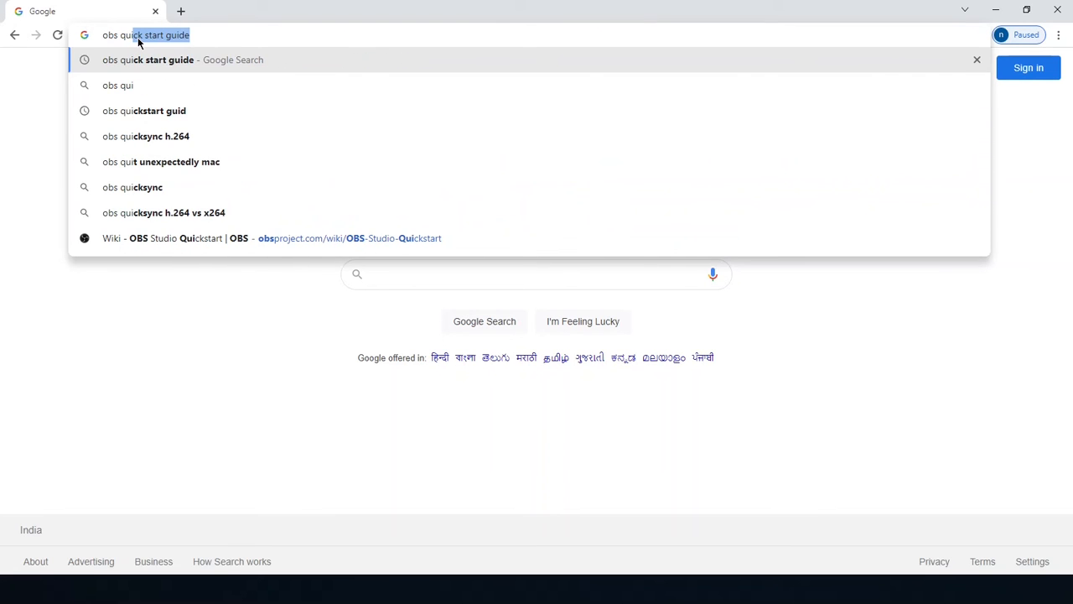
pyautogui.press('Return')
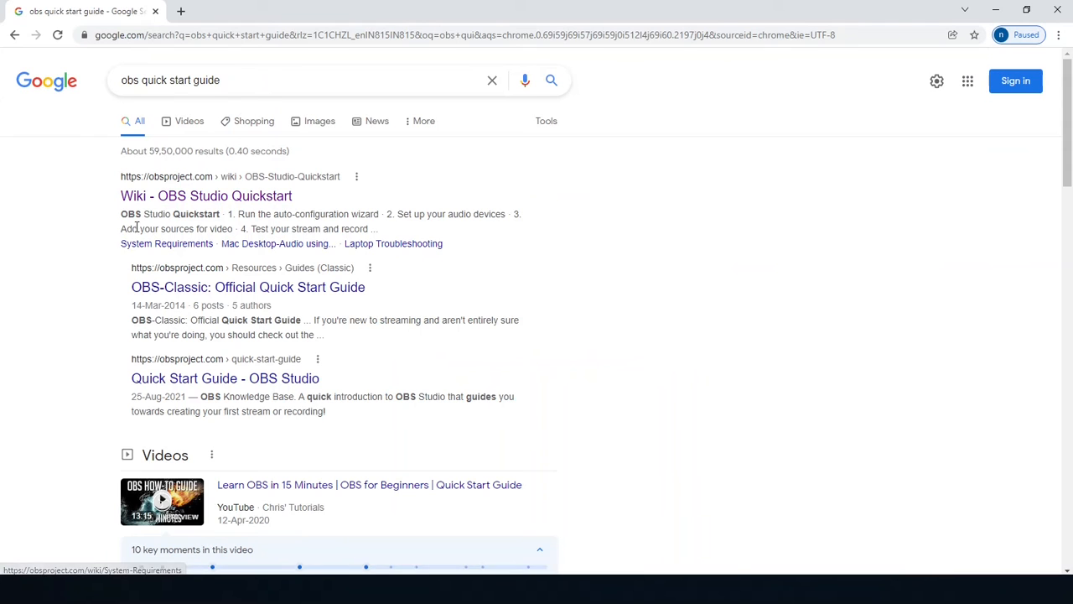
# Step: Show the "Wiki - OBS Studio Quickstart" search result in a new tab, and return to OBS to stop the recording
pyautogui.middleClick(195, 196)
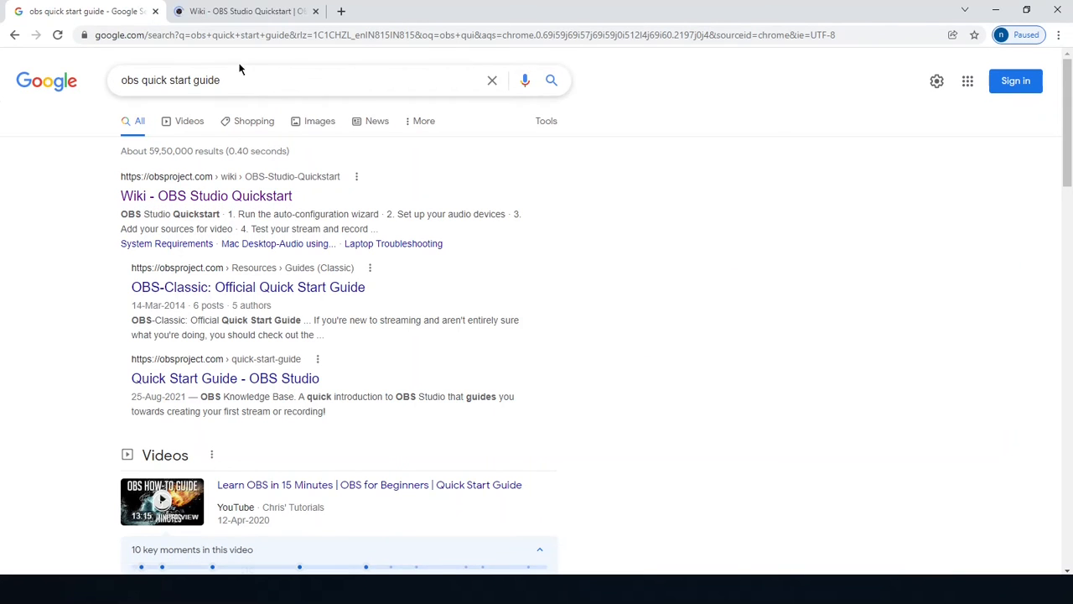
pyautogui.click(249, 13)
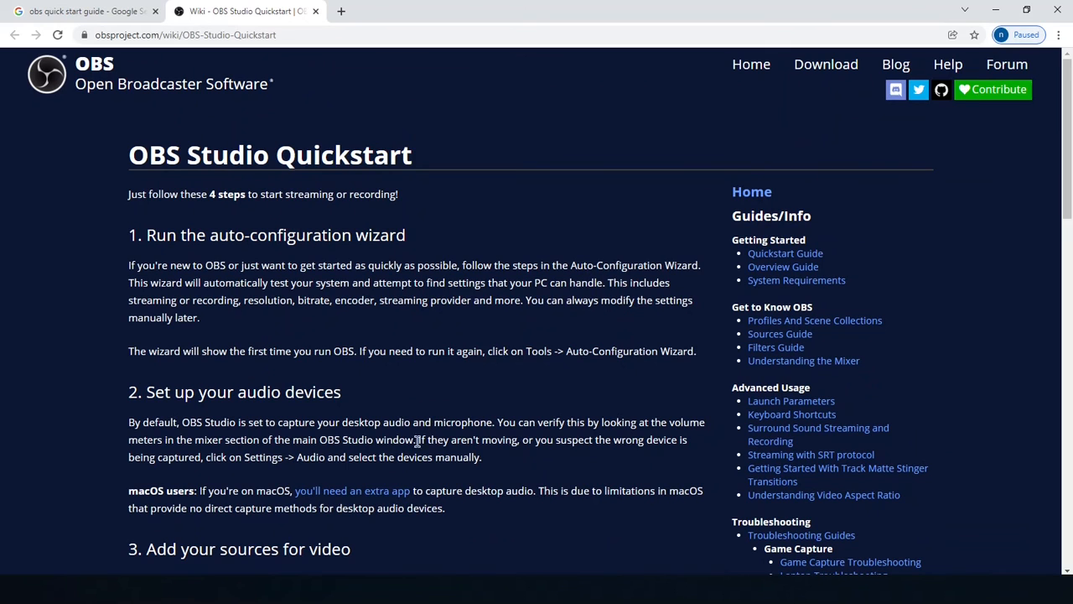
pyautogui.click(343, 589)
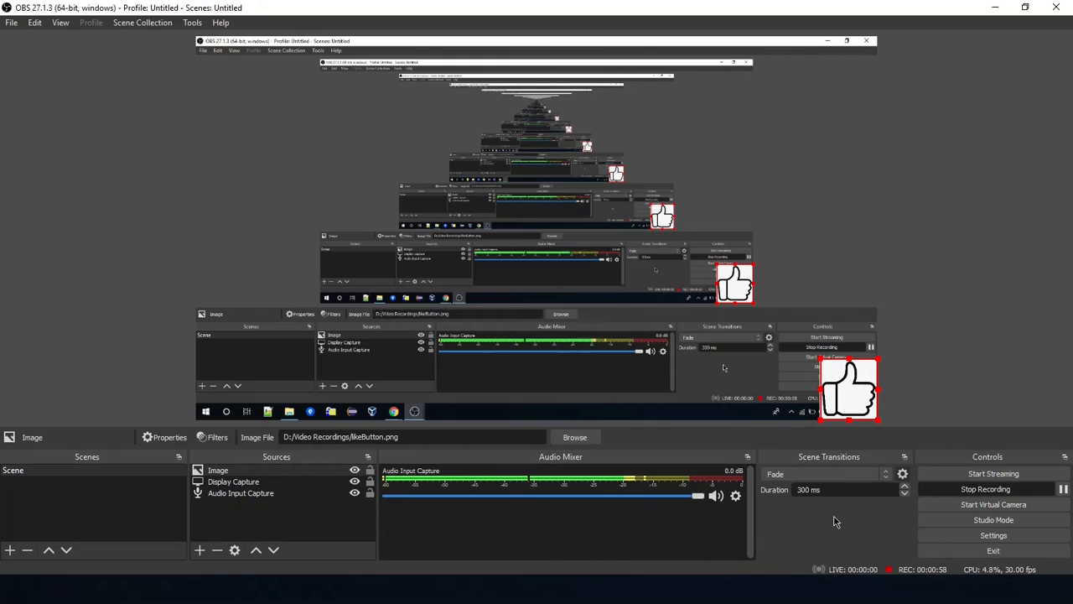
pyautogui.click(964, 493)
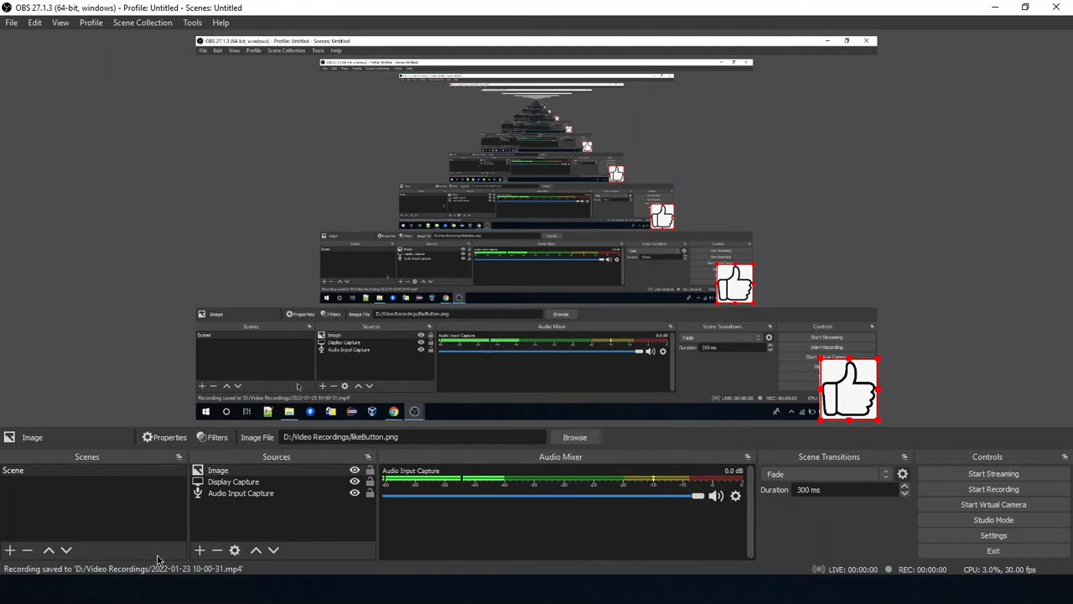
pyautogui.click(148, 591)
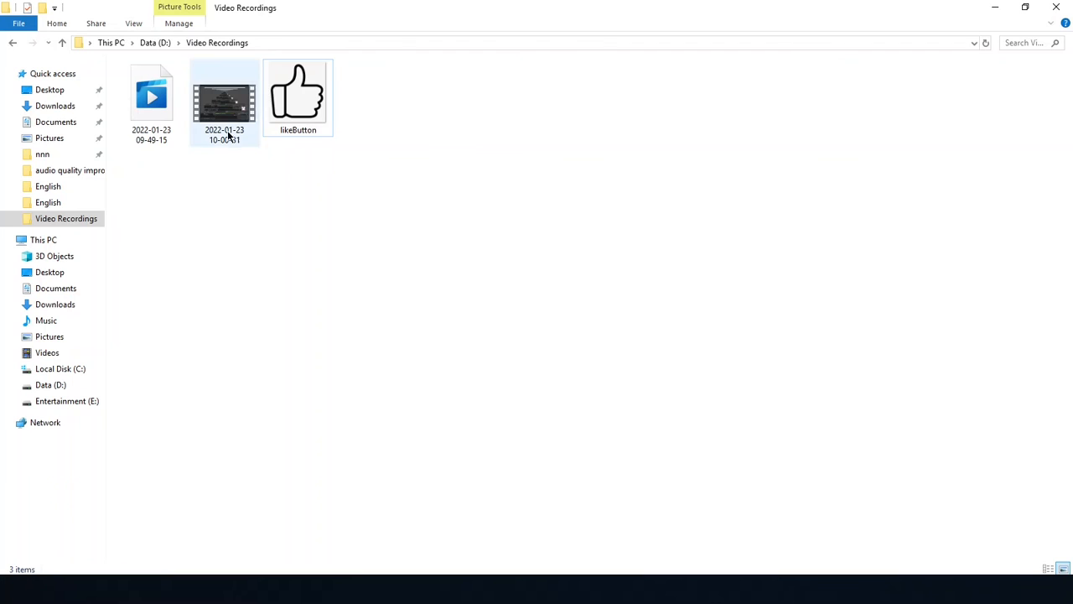
pyautogui.click(228, 115)
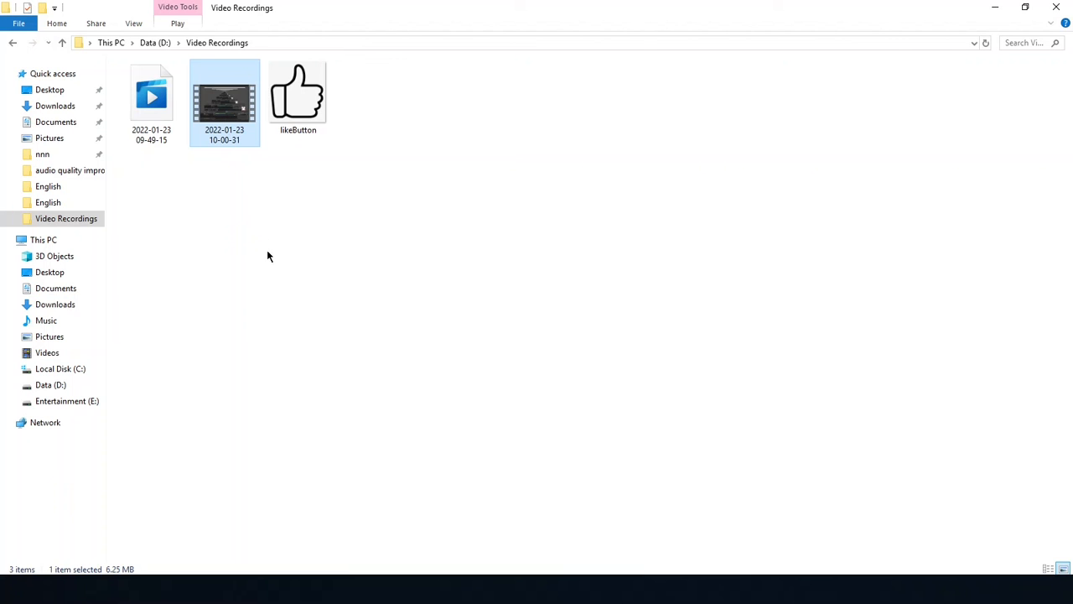
pyautogui.doubleClick(225, 106)
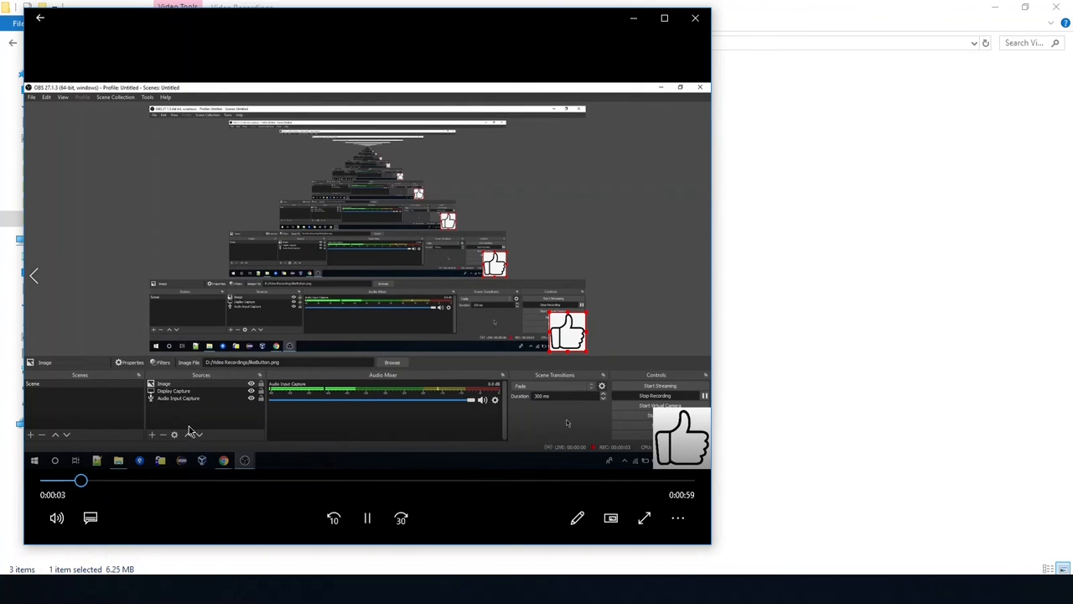
# Step: Skim through the test recording at several points up to its final seconds to check the captured screen and like-button overlay
pyautogui.click(186, 482)
pyautogui.click(256, 482)
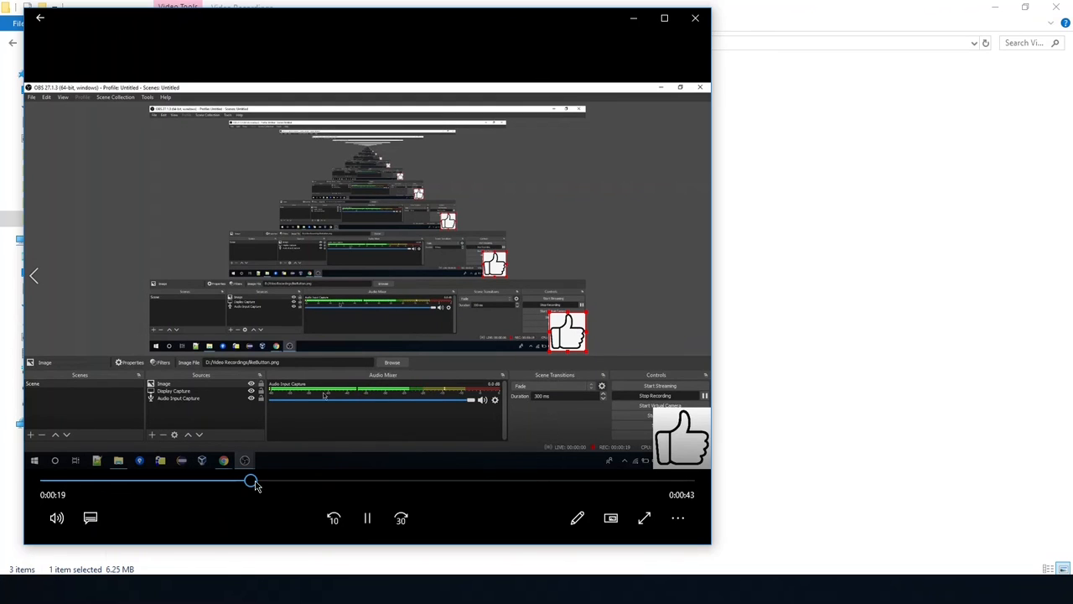
pyautogui.click(329, 482)
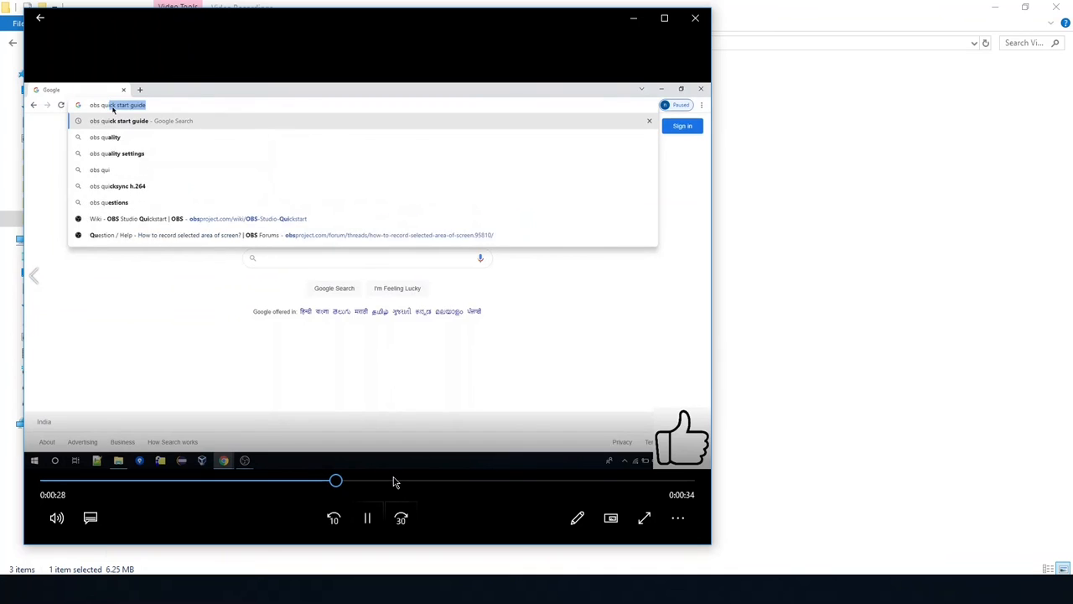
pyautogui.click(393, 482)
pyautogui.click(472, 482)
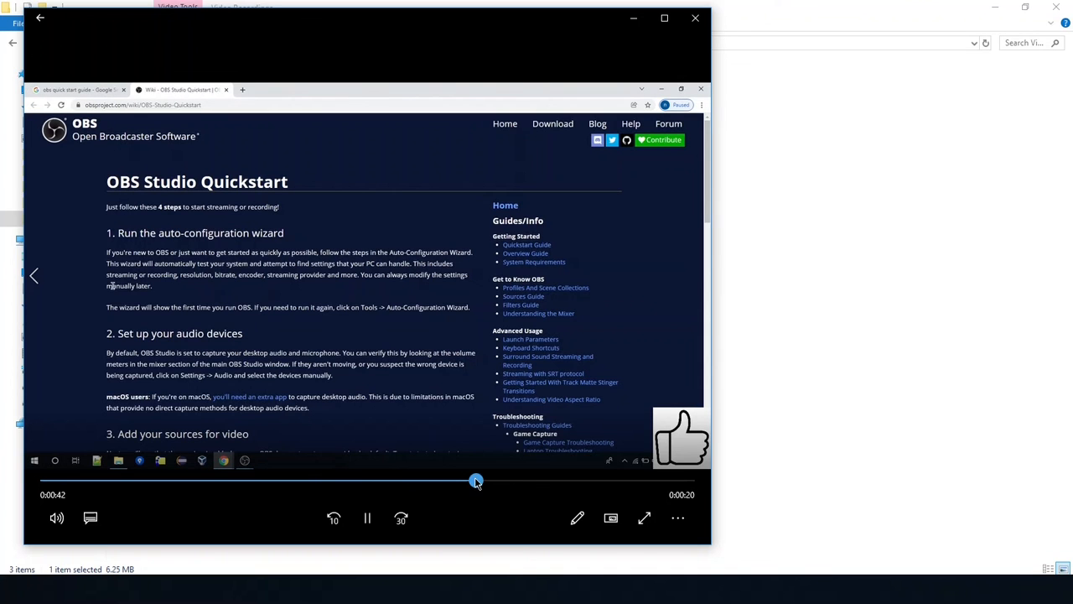
pyautogui.click(532, 482)
pyautogui.click(599, 482)
pyautogui.click(640, 482)
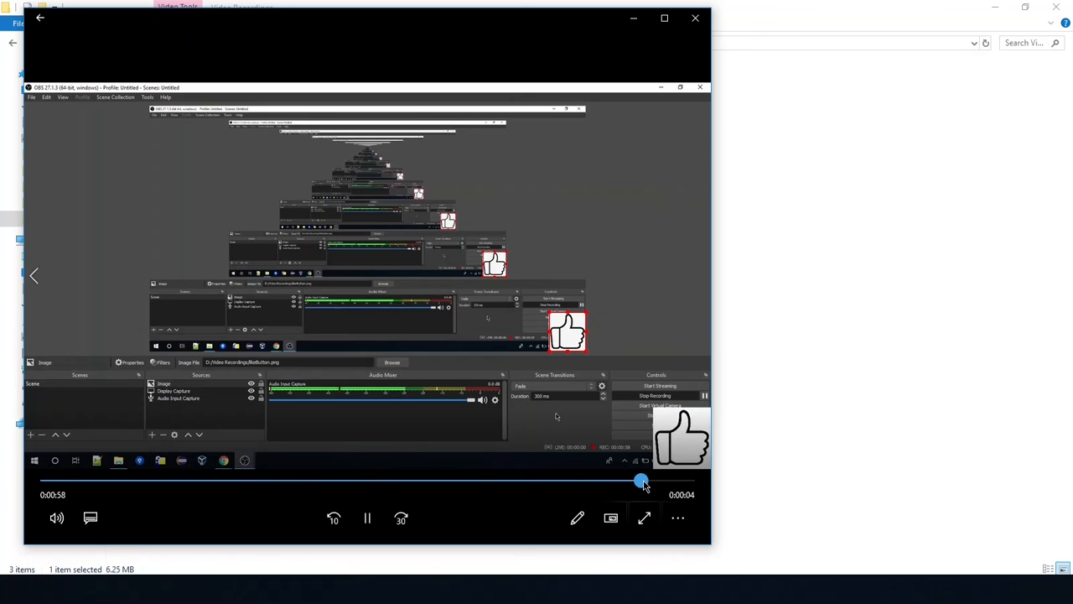
# Step: Close the video player and switch back to OBS
pyautogui.click(695, 18)
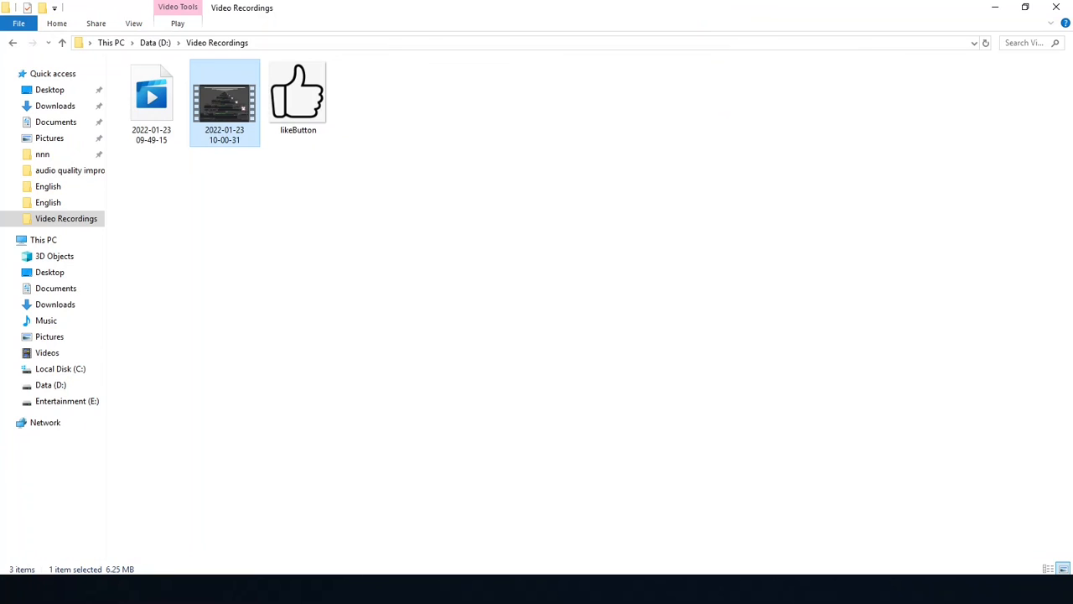
pyautogui.click(344, 590)
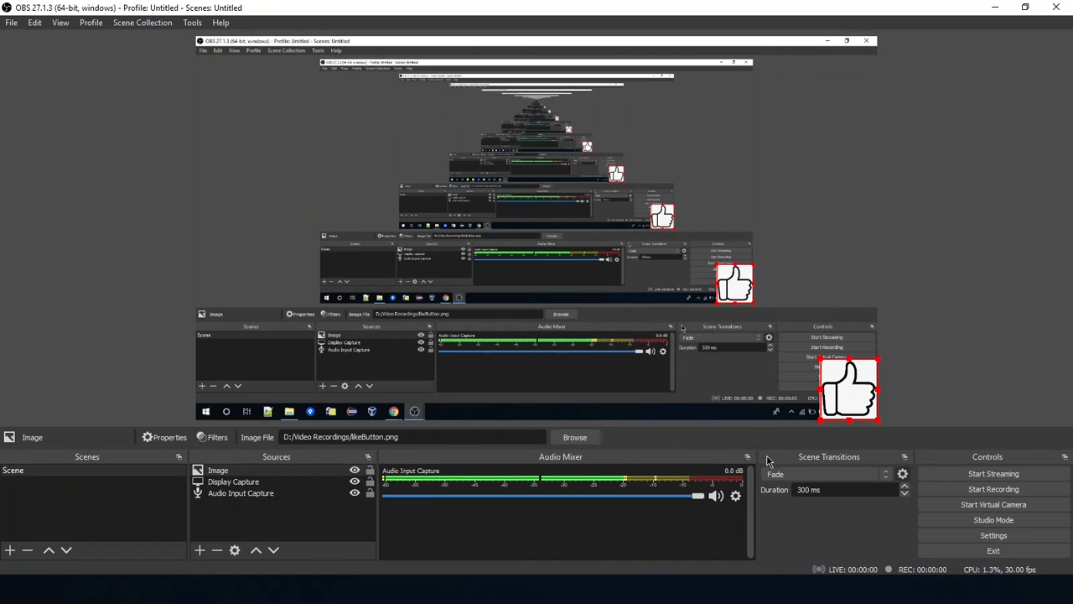